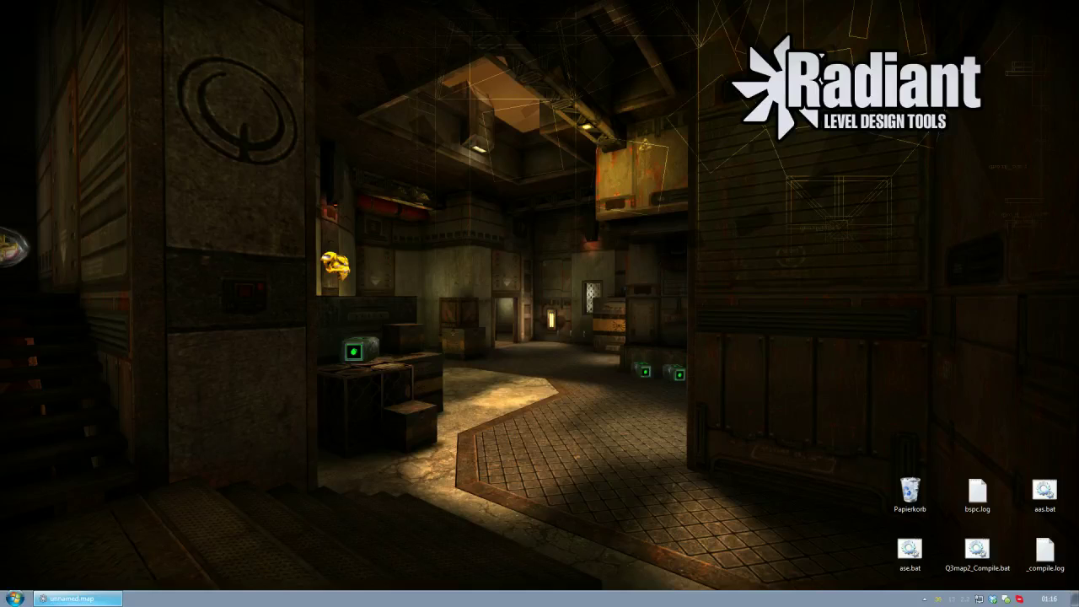
# Switch to the GtkRadiant window and open the map file ep4.map
pyautogui.click(42, 597)
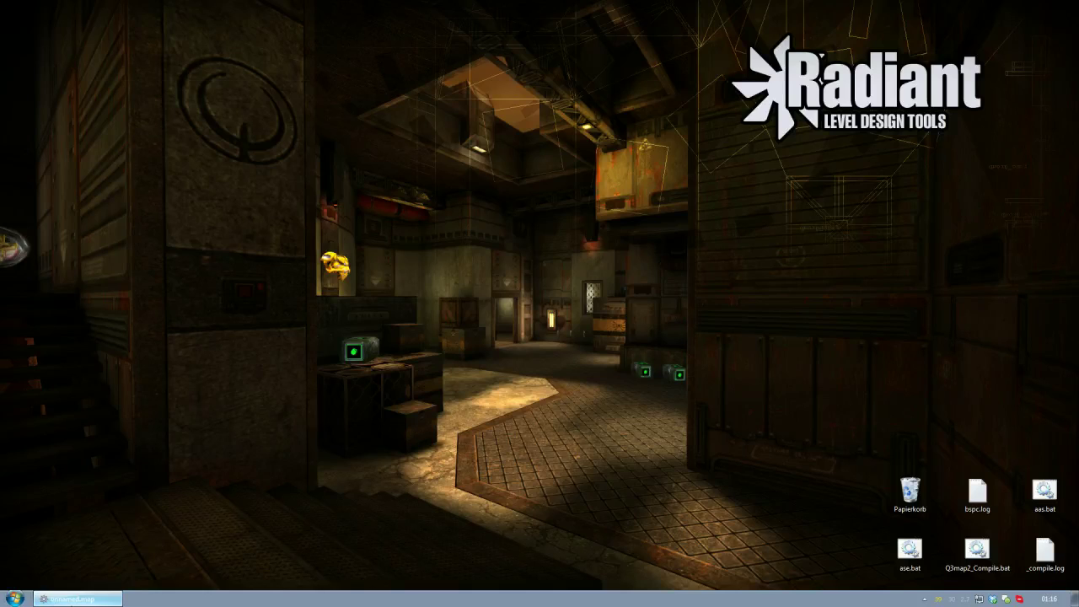
pyautogui.click(892, 91)
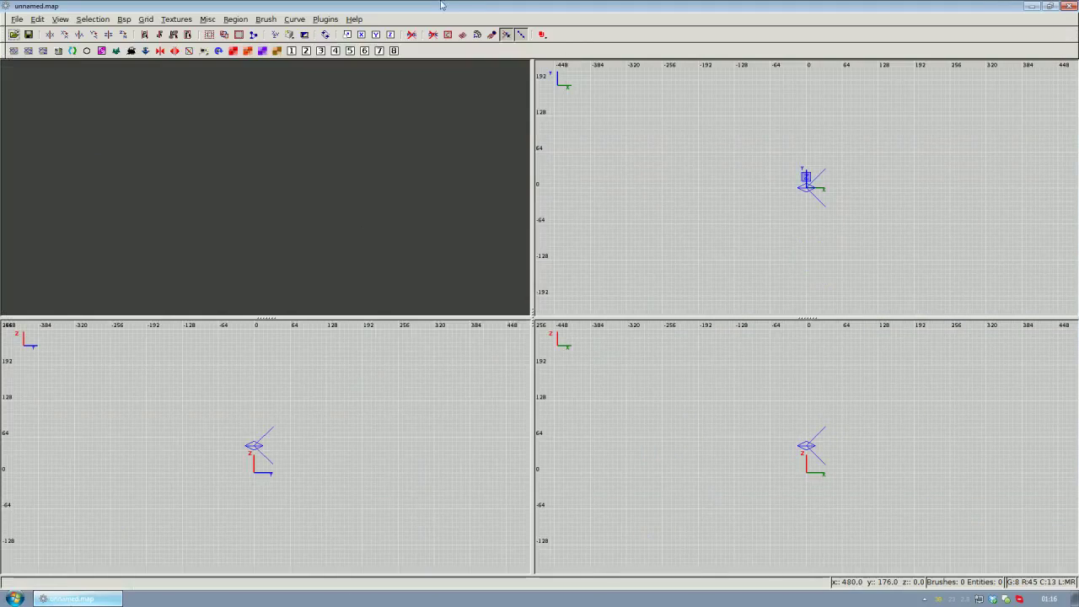
pyautogui.click(16, 18)
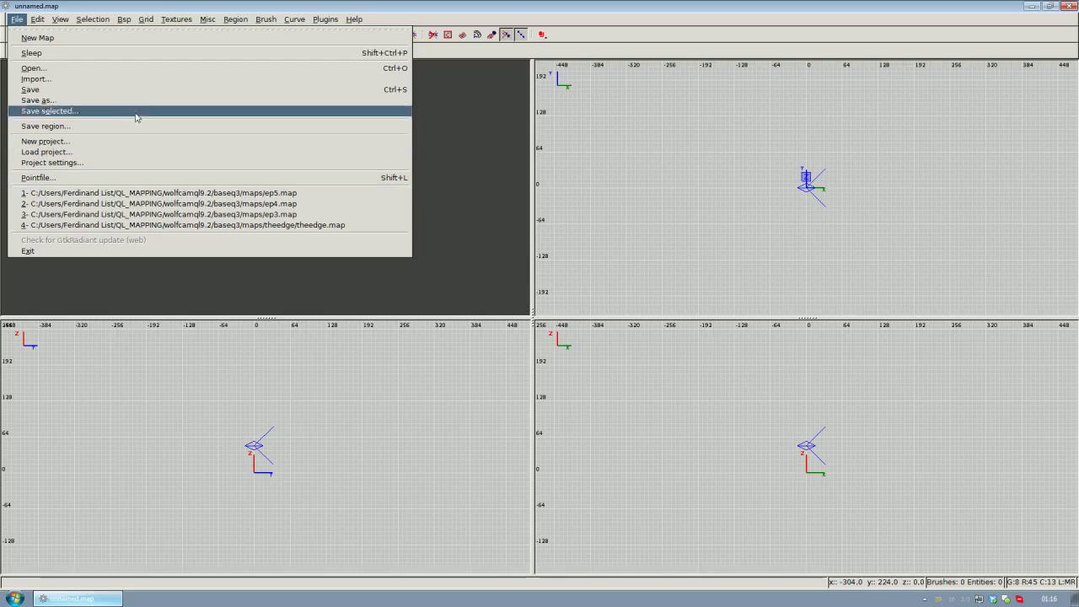
pyautogui.click(102, 73)
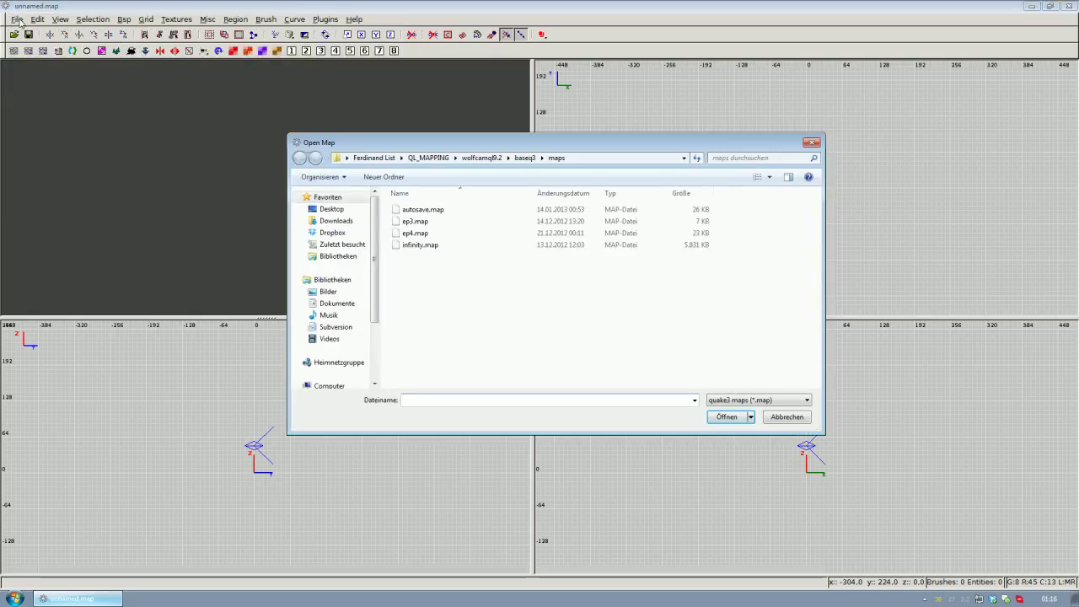
pyautogui.click(430, 233)
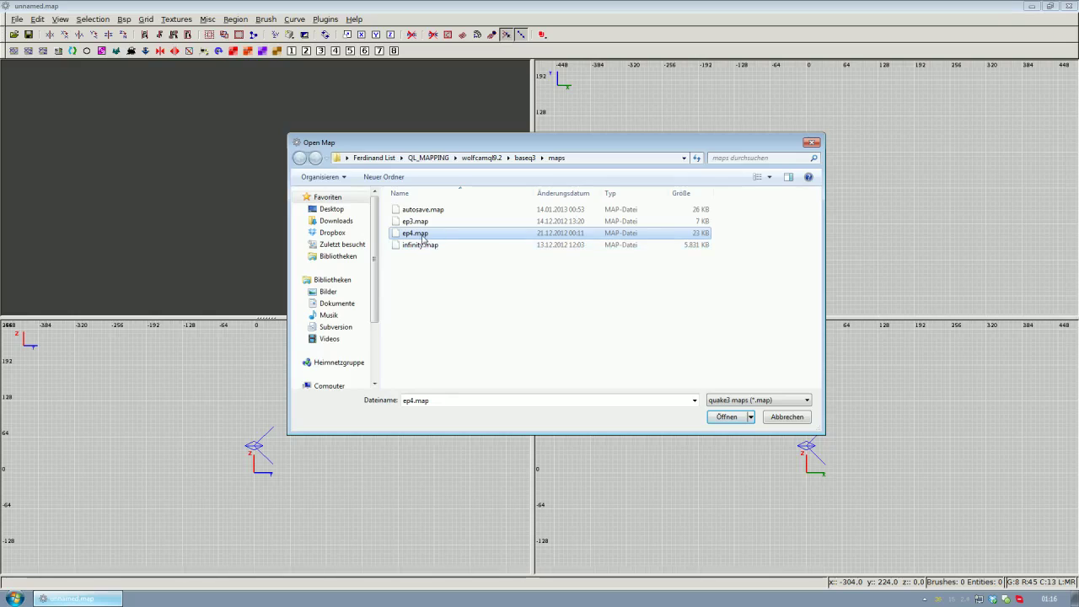
pyautogui.doubleClick(422, 236)
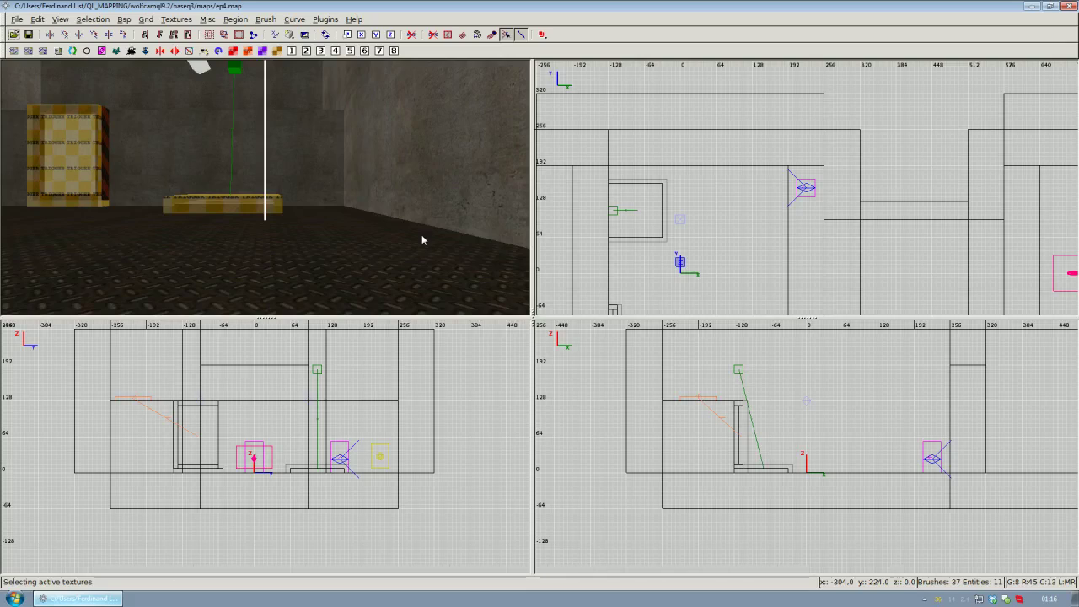
# Save the opened map under the new name ep5.map
pyautogui.click(16, 19)
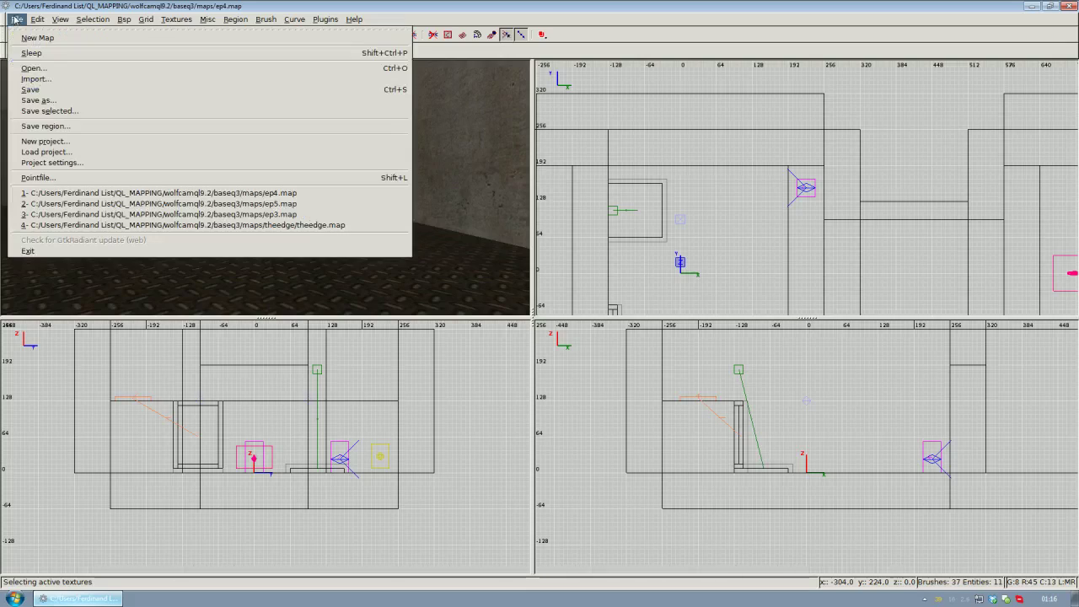
pyautogui.click(39, 100)
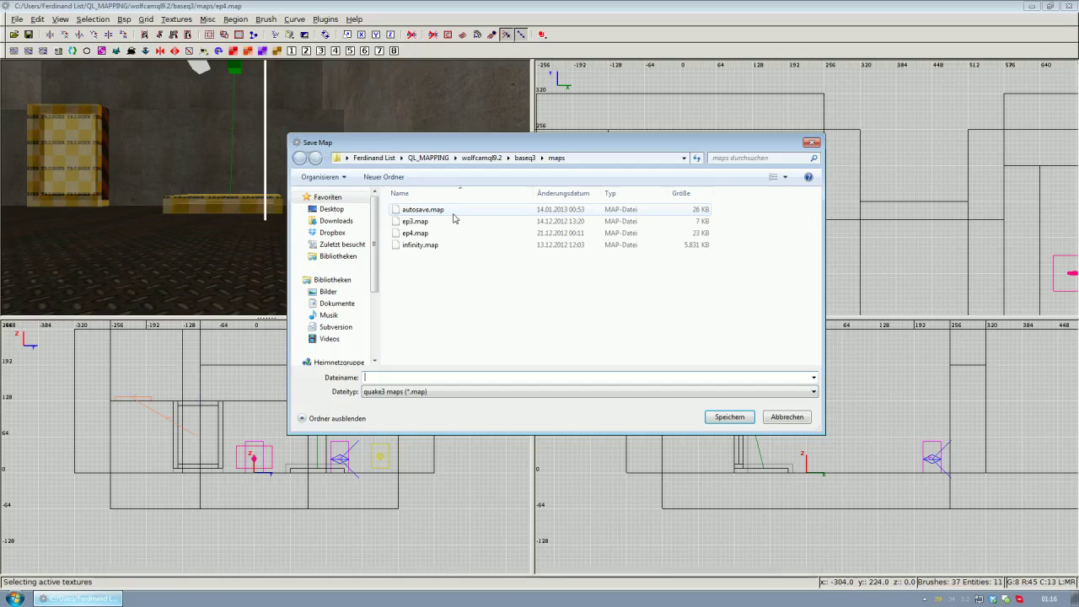
pyautogui.write('ep5.map')
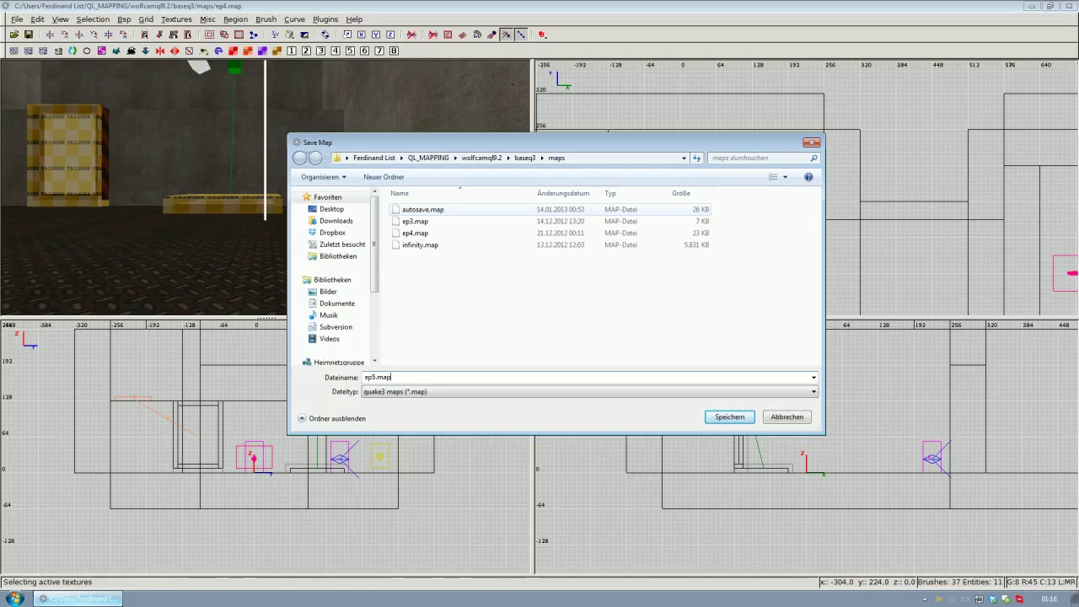
pyautogui.press('Return')
# Draw a new brush 64 units long and 96 units wide in the middle of the corridor, flush against its side wall
pyautogui.rightClick(453, 217)
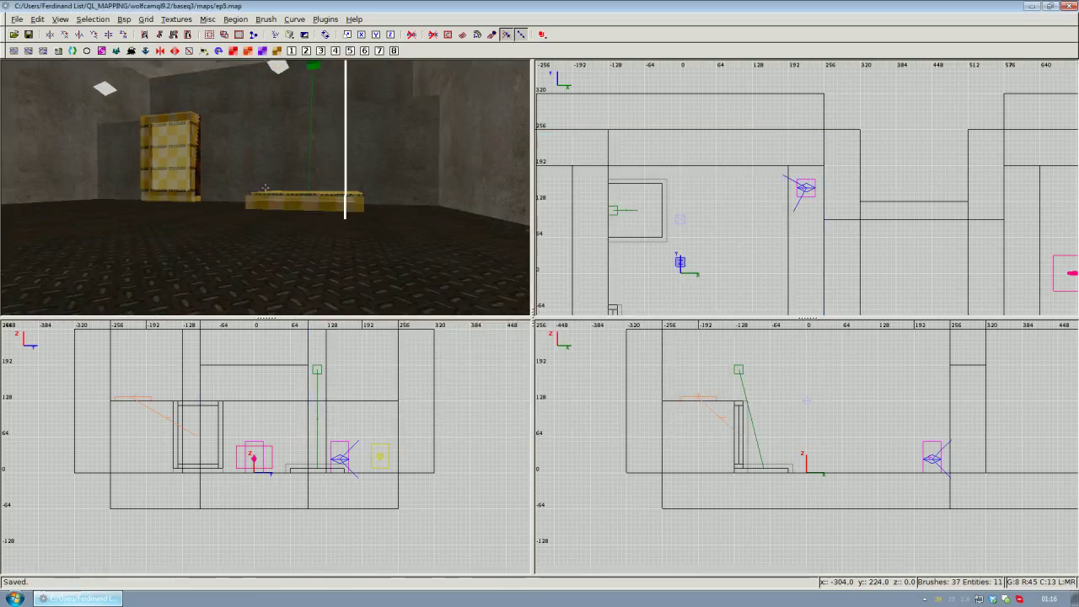
pyautogui.press('Down')
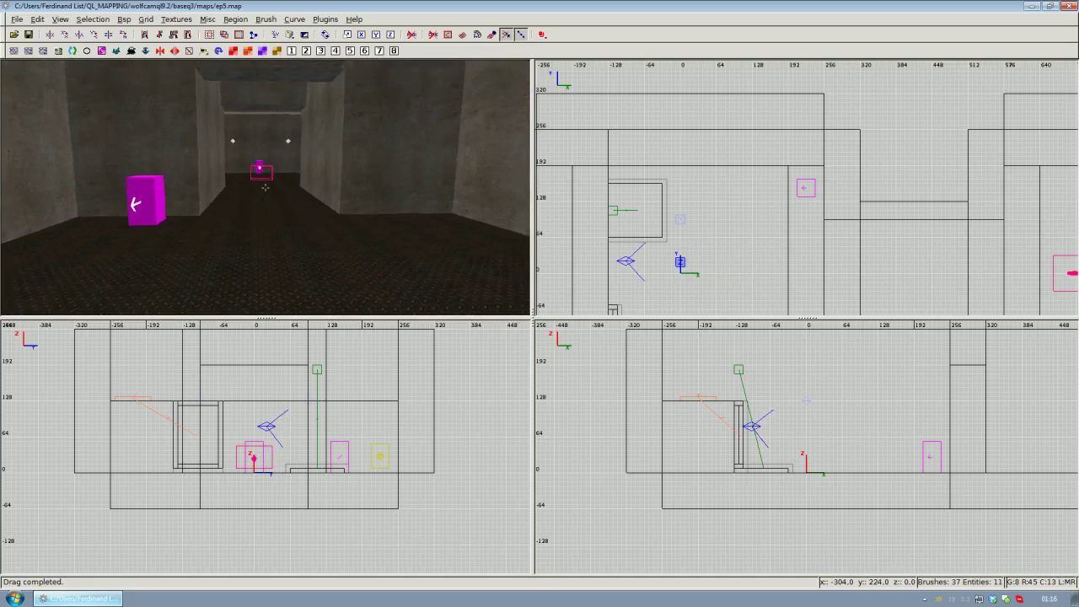
pyautogui.scroll(2, 265, 187)
pyautogui.scroll(-1, 264, 187)
pyautogui.rightClick(290, 195)
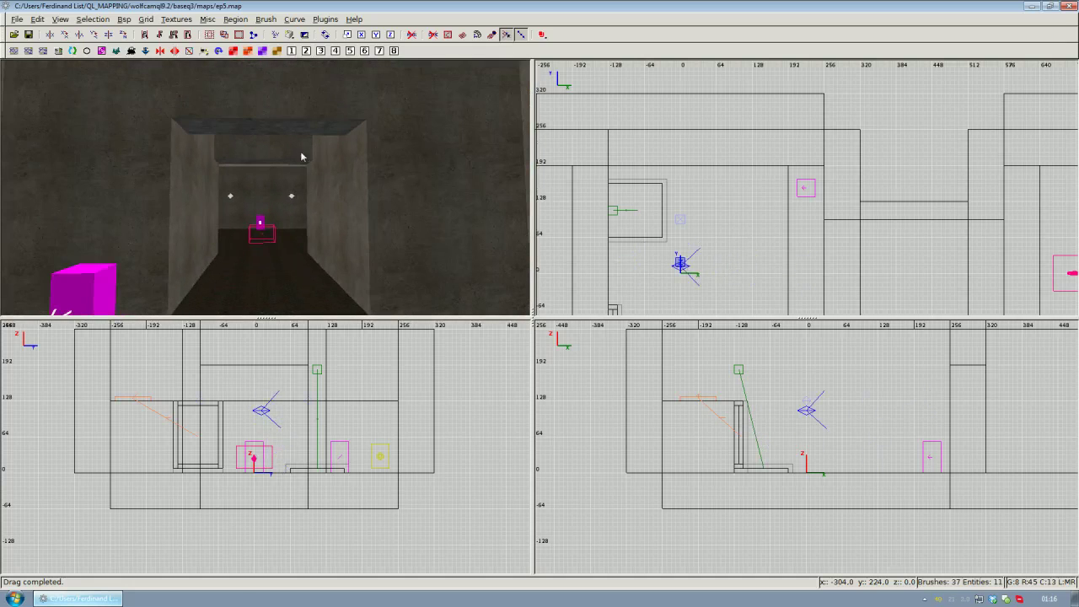
pyautogui.moveTo(817, 228); pyautogui.dragTo(640, 144, button='right')
pyautogui.scroll(-4, 827, 223)
pyautogui.scroll(3, 825, 219)
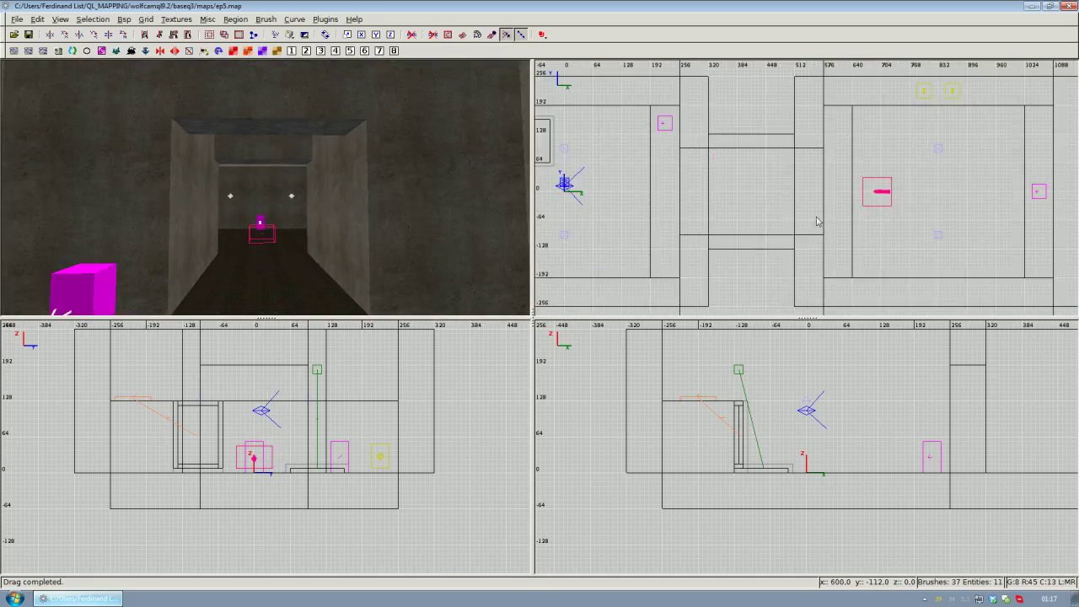
pyautogui.moveTo(816, 217); pyautogui.dragTo(831, 241, button='right')
pyautogui.scroll(1, 816, 219)
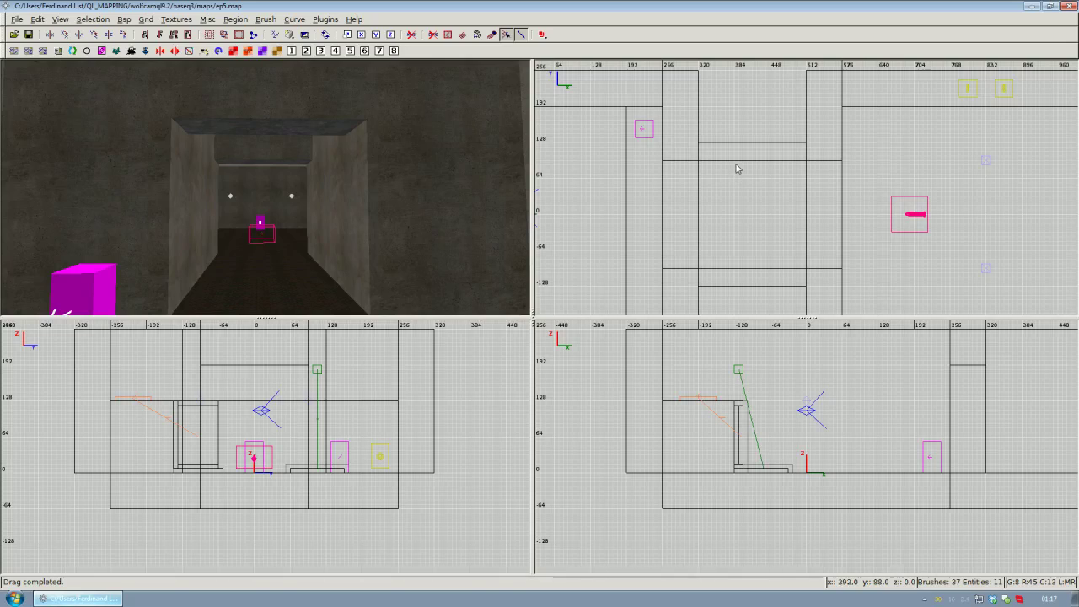
pyautogui.moveTo(736, 167); pyautogui.dragTo(771, 221)
pyautogui.moveTo(748, 145); pyautogui.dragTo(750, 140)
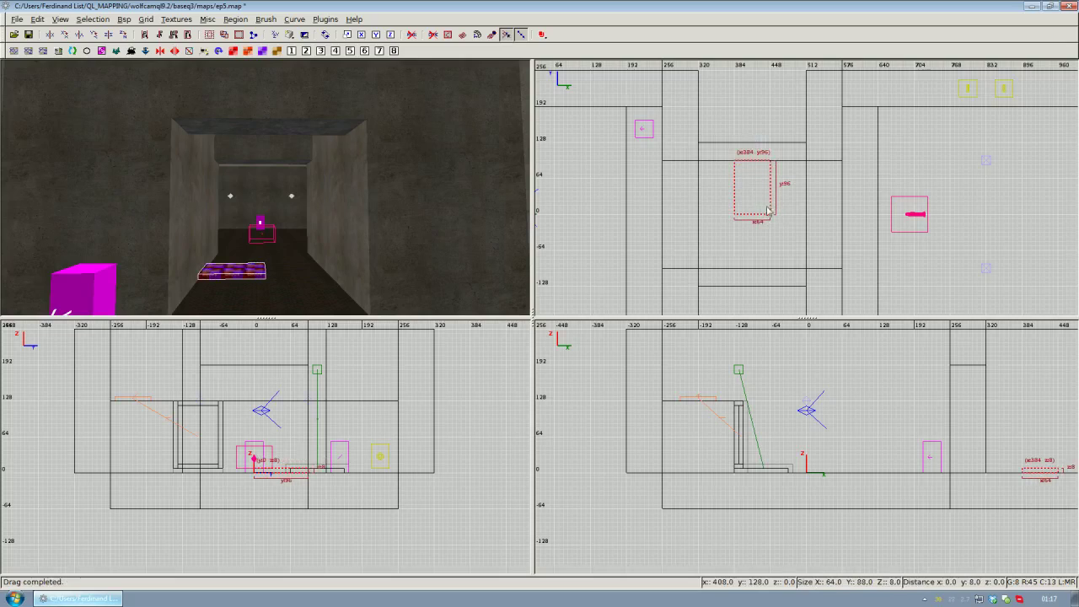
# Raise the top of the new corridor brush so that it is 256 units high
pyautogui.moveTo(975, 454)
pyautogui.mouseDown(button='right')
pyautogui.moveTo(759, 468)
pyautogui.moveTo(731, 504)
pyautogui.mouseUp(button='right')
pyautogui.scroll(-1, 790, 422)
pyautogui.moveTo(794, 482); pyautogui.dragTo(798, 371)
# Apply the caulk texture to the whole corridor brush and deselect it
pyautogui.rightClick(468, 296)
pyautogui.press('Up')
pyautogui.press('Down')
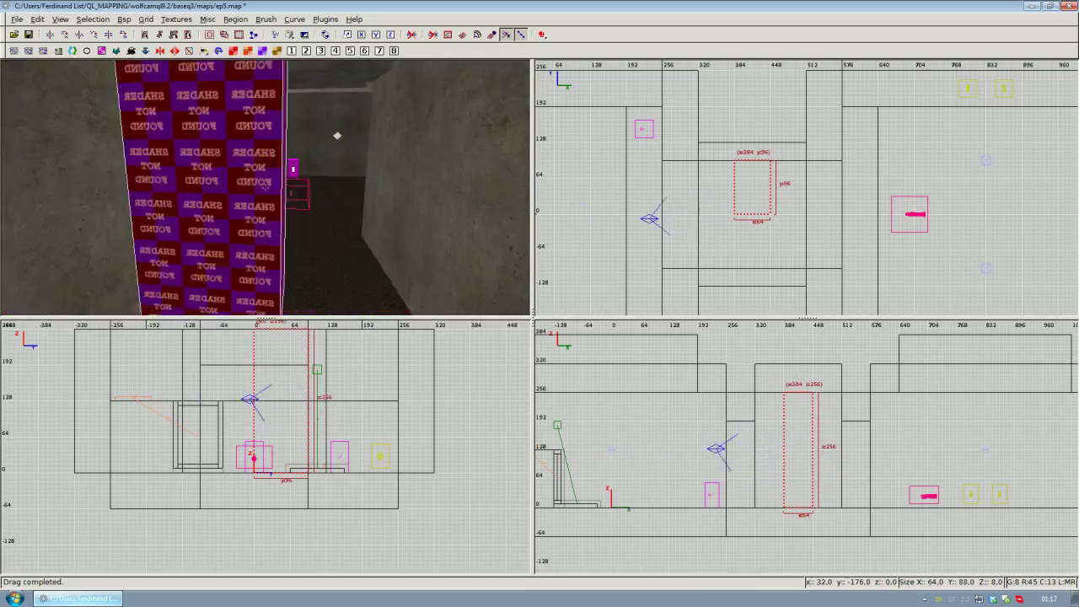
pyautogui.rightClick(299, 196)
pyautogui.press('Up')
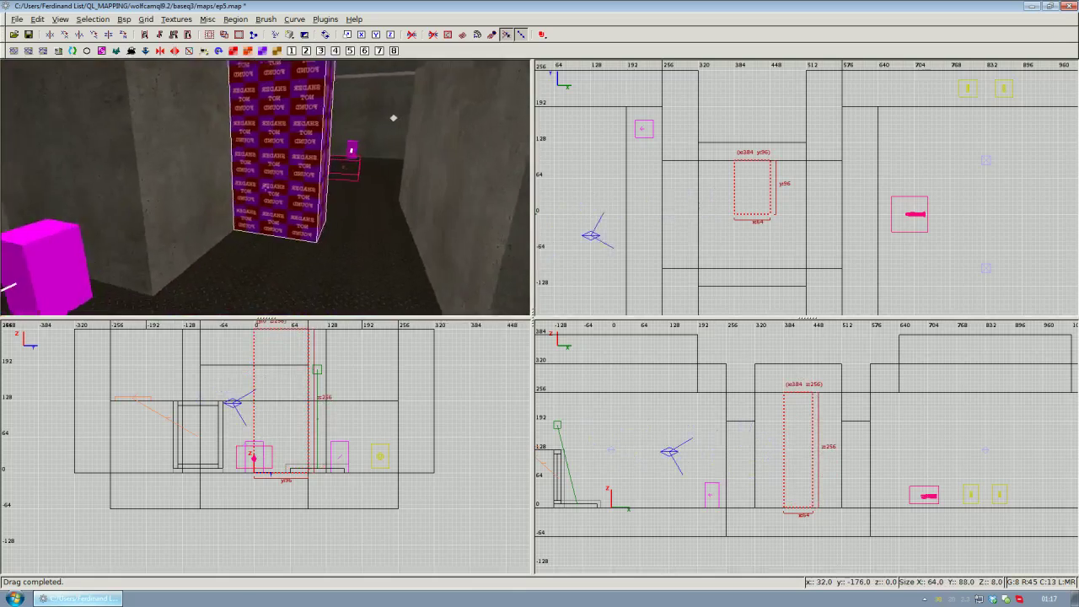
pyautogui.press('Down')
pyautogui.press('Up')
pyautogui.press('Left')
pyautogui.press('Down')
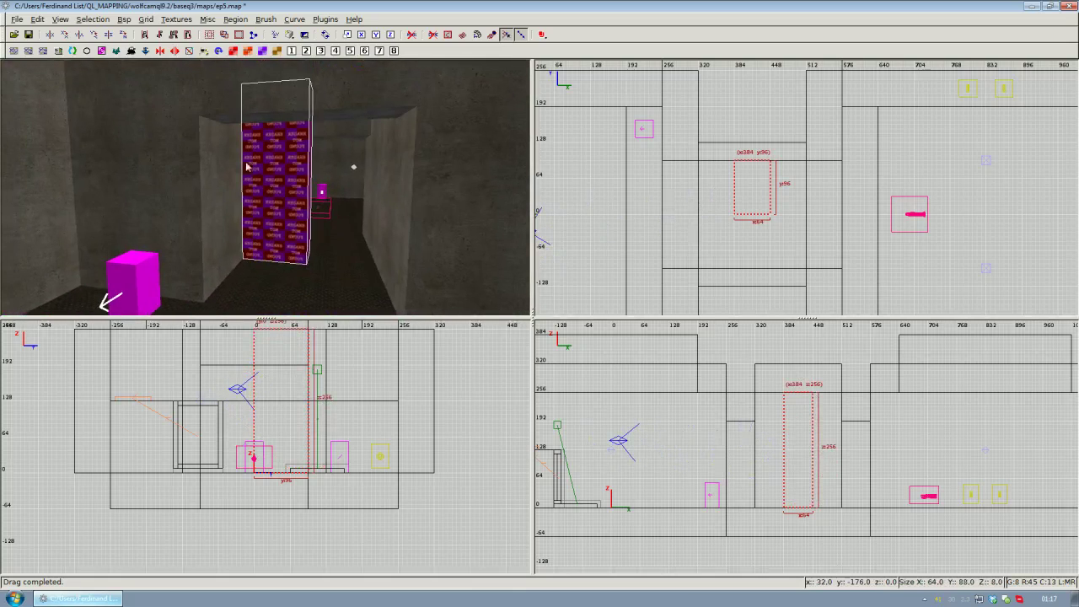
pyautogui.click(101, 52)
pyautogui.press('Up')
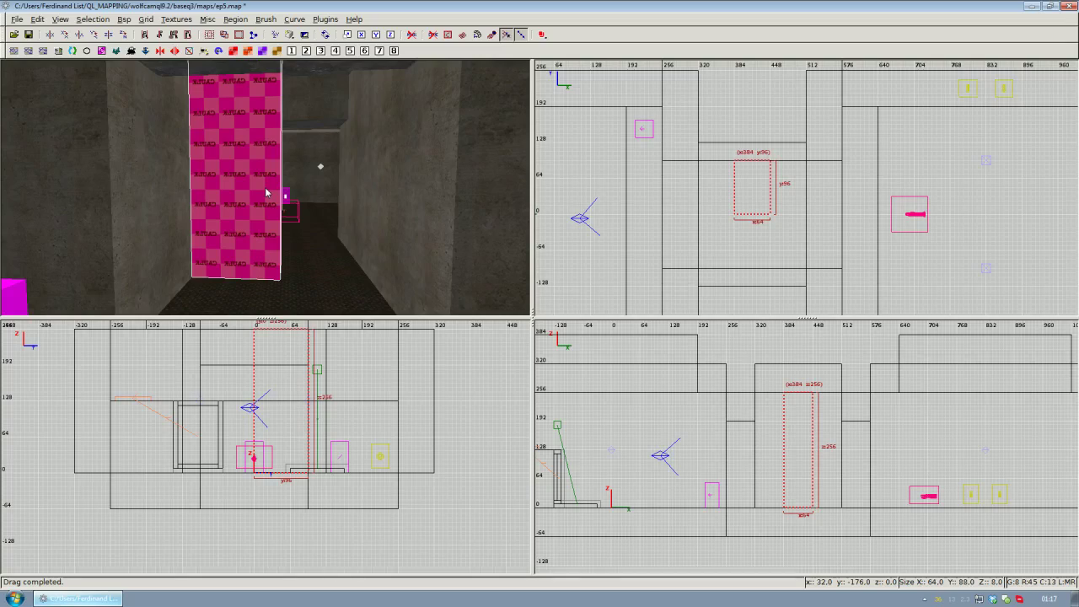
pyautogui.press('Escape')
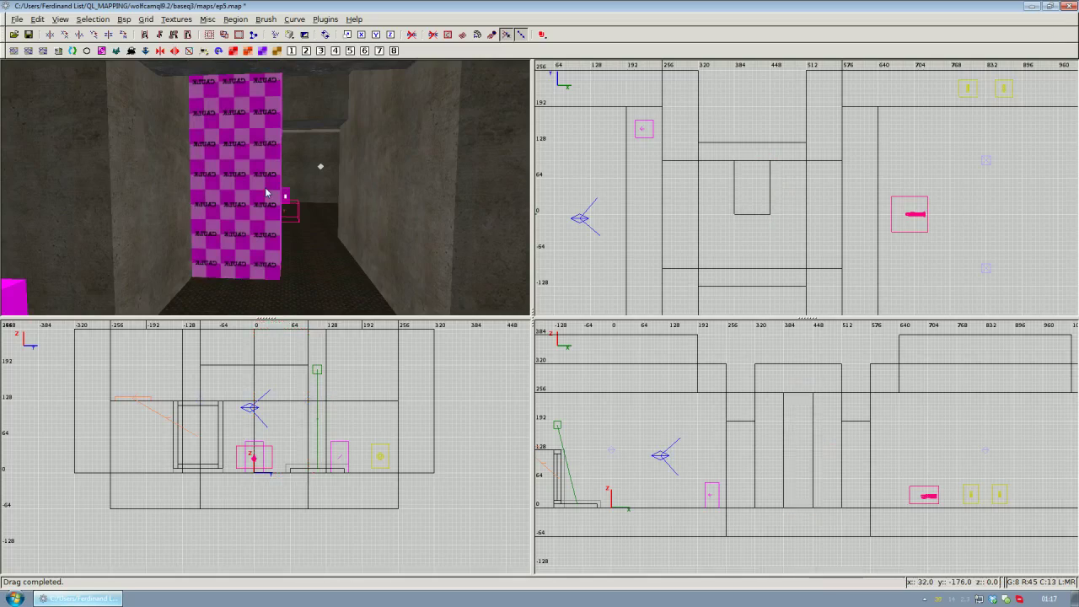
# Toggle the brush filters to hide the caulk brush from the views and show it again
pyautogui.hotkey('ctrl', 'd')
pyautogui.hotkey('ctrl', 'd')
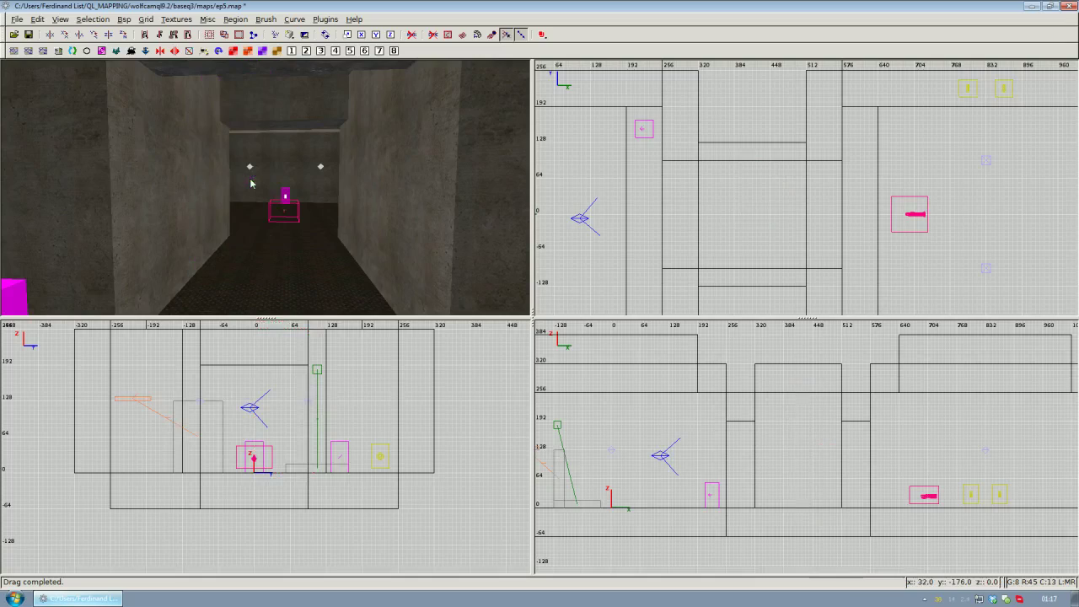
pyautogui.hotkey('alt', '6')
pyautogui.hotkey('alt', '6')
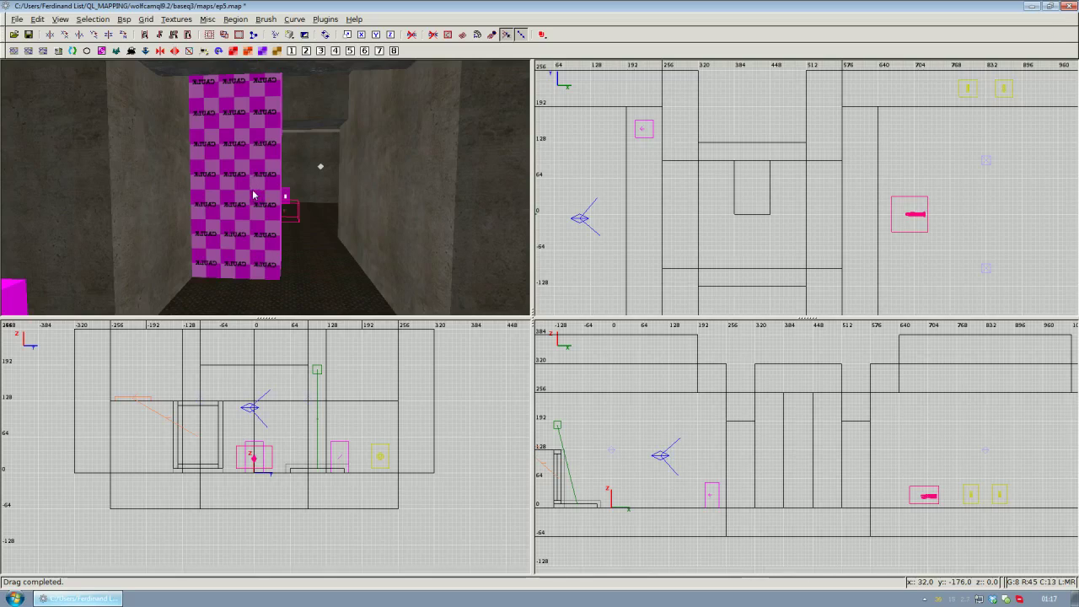
# Shorten the caulk brush to 88 units along Y and duplicate it into an 8-unit-thick slab covering its exposed inner side
pyautogui.keyDown('shift'); pyautogui.click(253, 195); pyautogui.keyUp('shift')
pyautogui.press('Up')
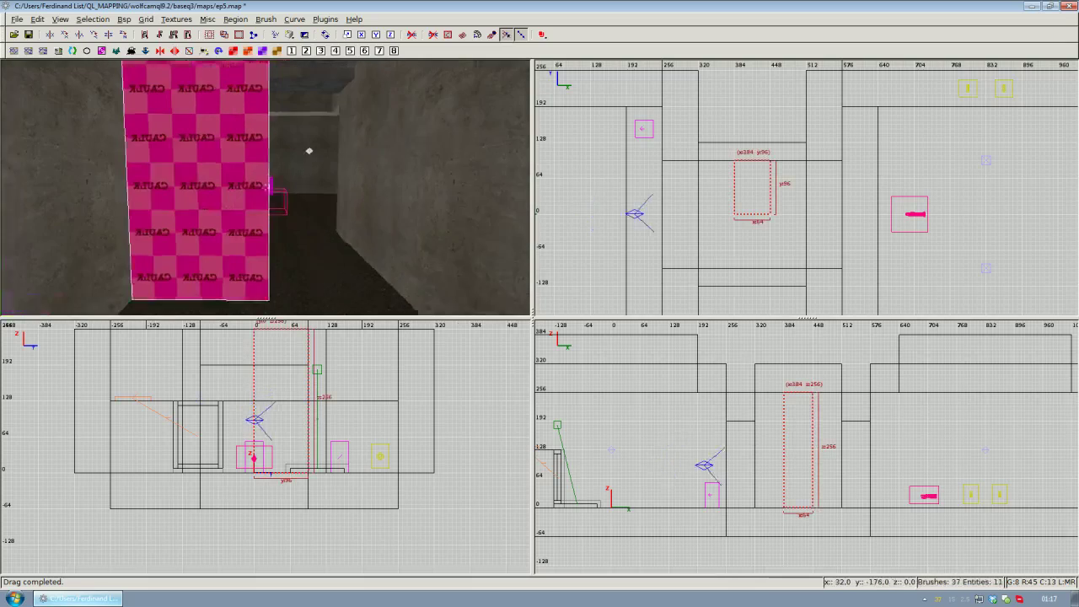
pyautogui.scroll(2, 720, 193)
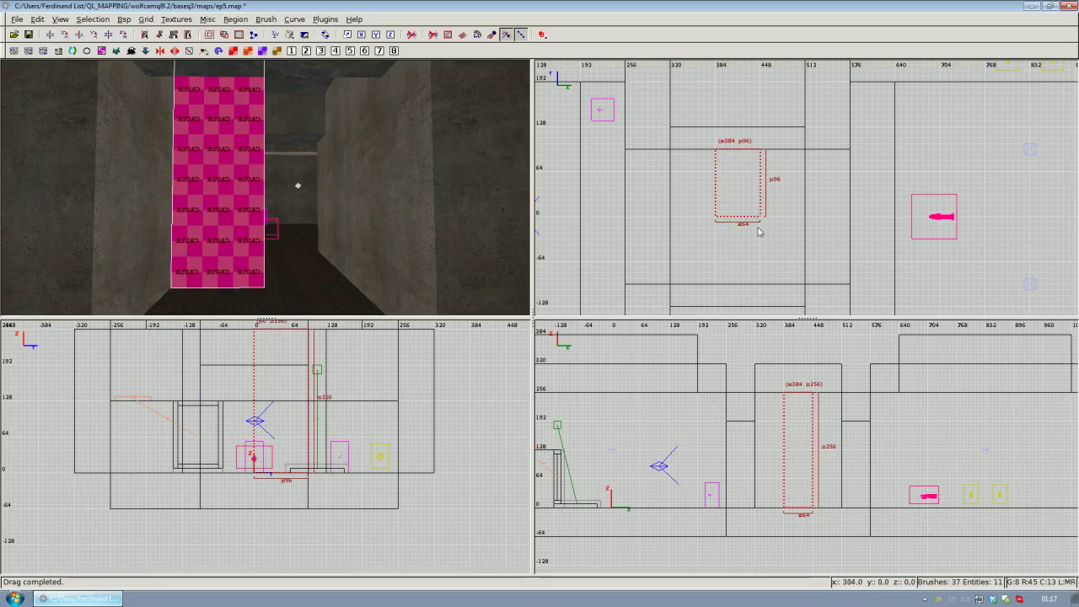
pyautogui.scroll(3, 685, 226)
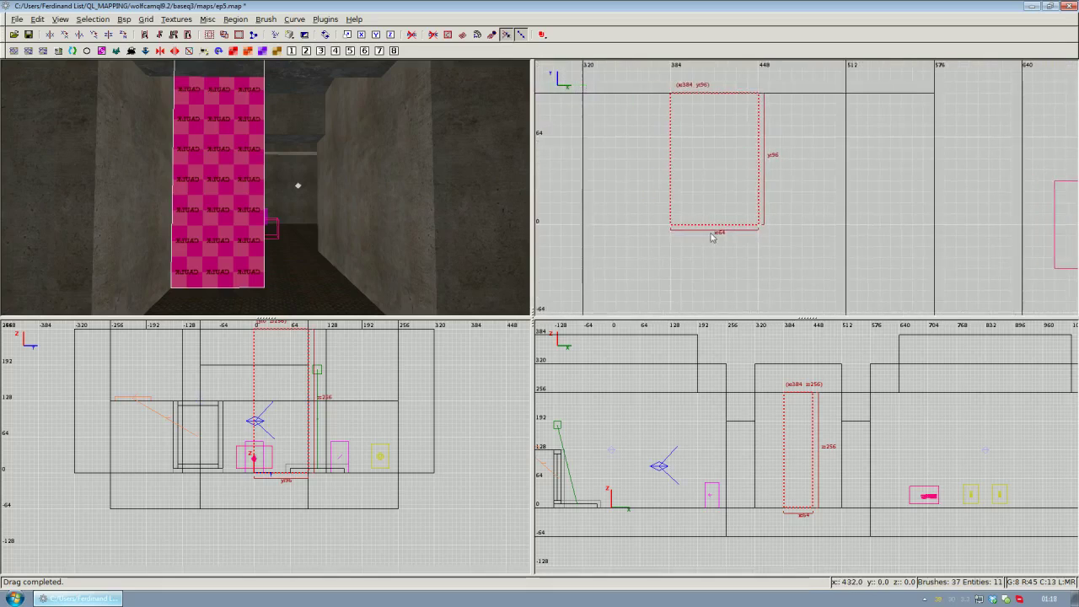
pyautogui.press('space')
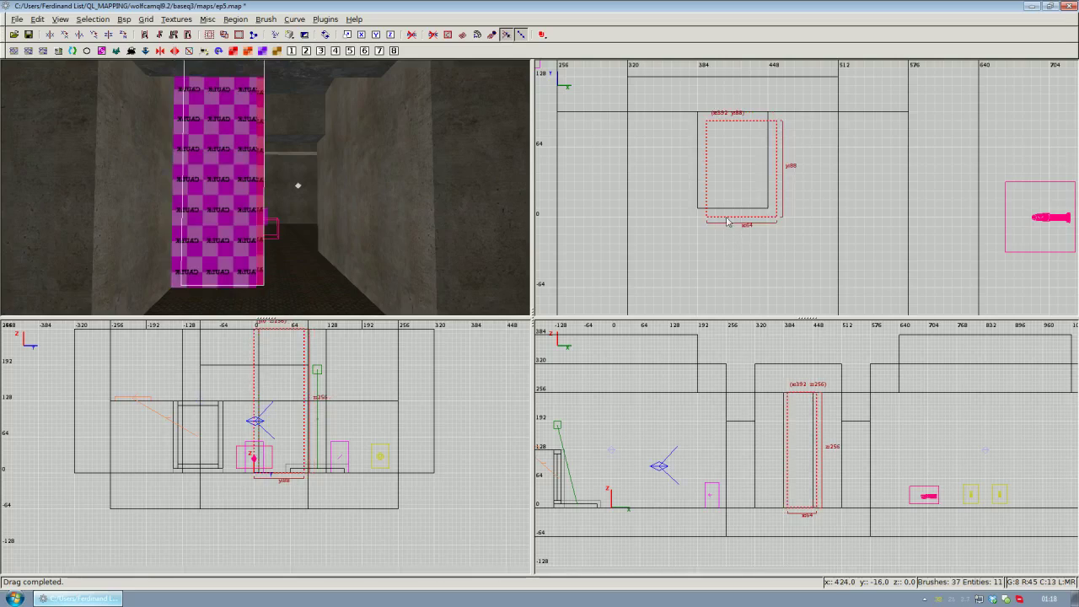
pyautogui.moveTo(749, 190); pyautogui.dragTo(741, 191)
pyautogui.moveTo(736, 97); pyautogui.dragTo(747, 185)
pyautogui.press('Escape')
# Select the opposite corridor-facing sides of the larger caulk brush and apply the cobalt_gray texture
pyautogui.rightClick(278, 169)
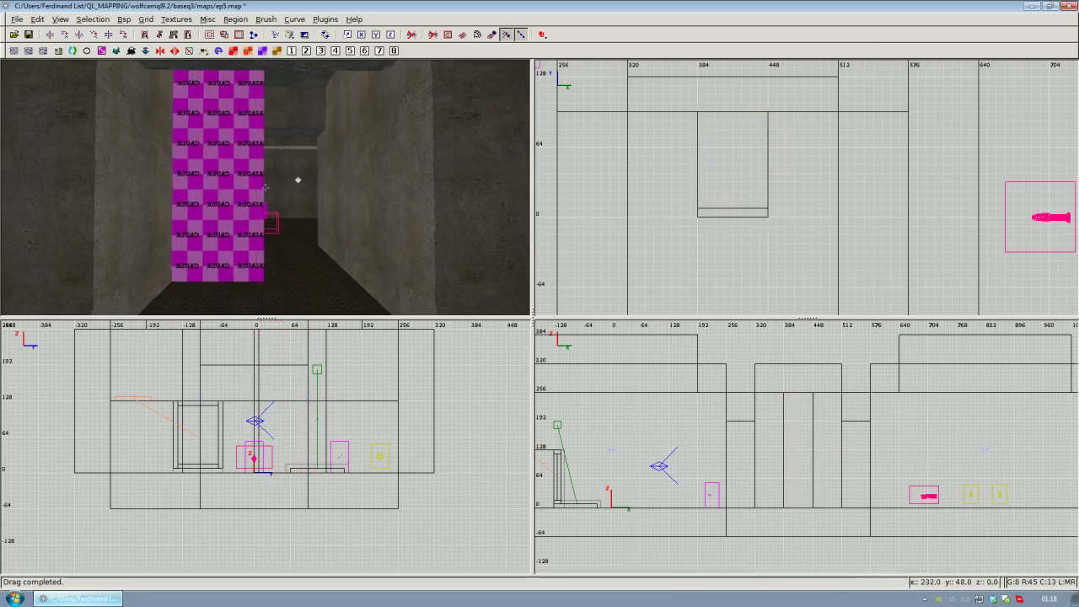
pyautogui.scroll(-1, 265, 187)
pyautogui.rightClick(249, 208)
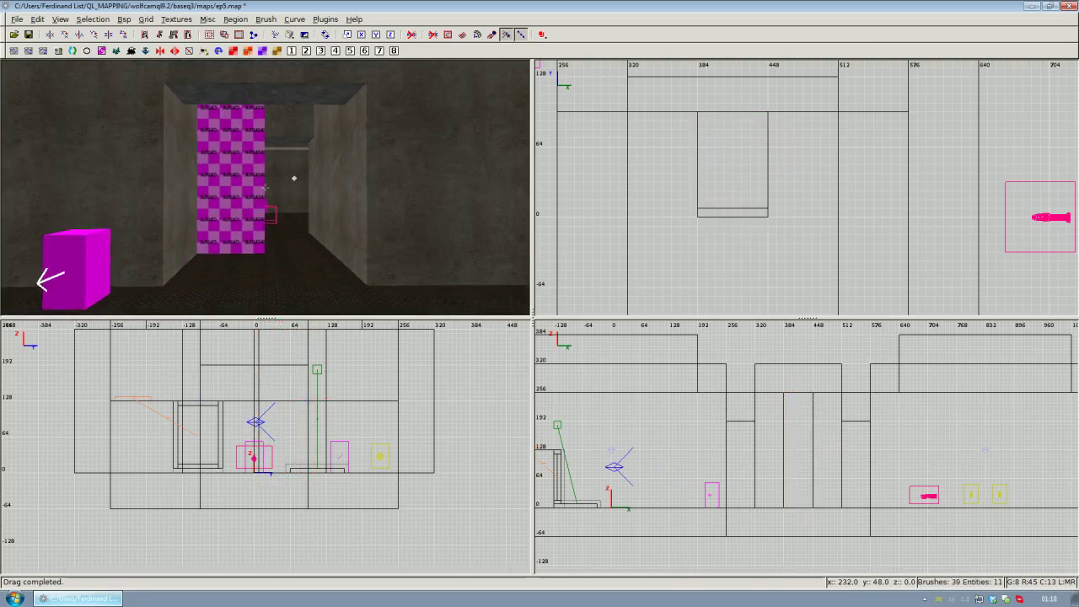
pyautogui.scroll(3, 265, 187)
pyautogui.scroll(-2, 265, 187)
pyautogui.rightClick(265, 187)
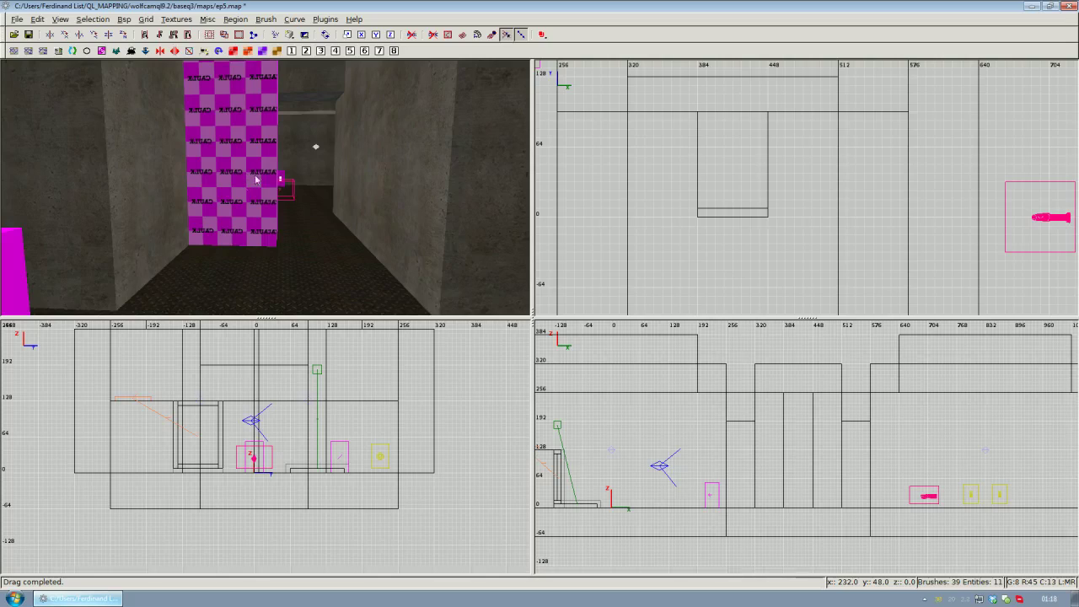
pyautogui.scroll(2, 255, 187)
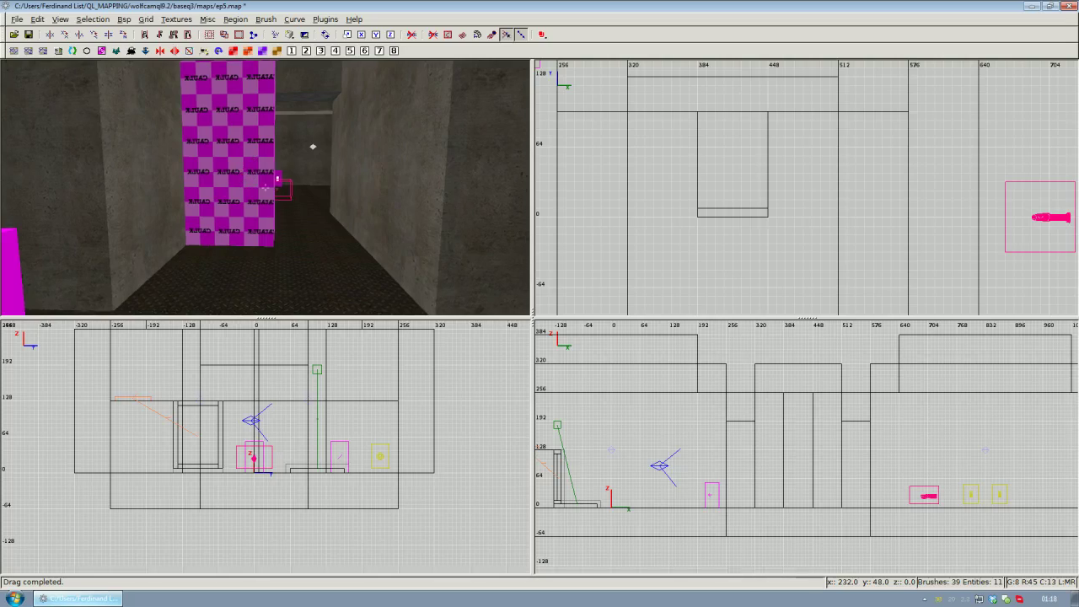
pyautogui.keyDown('shift'); pyautogui.click(224, 197); pyautogui.keyUp('shift')
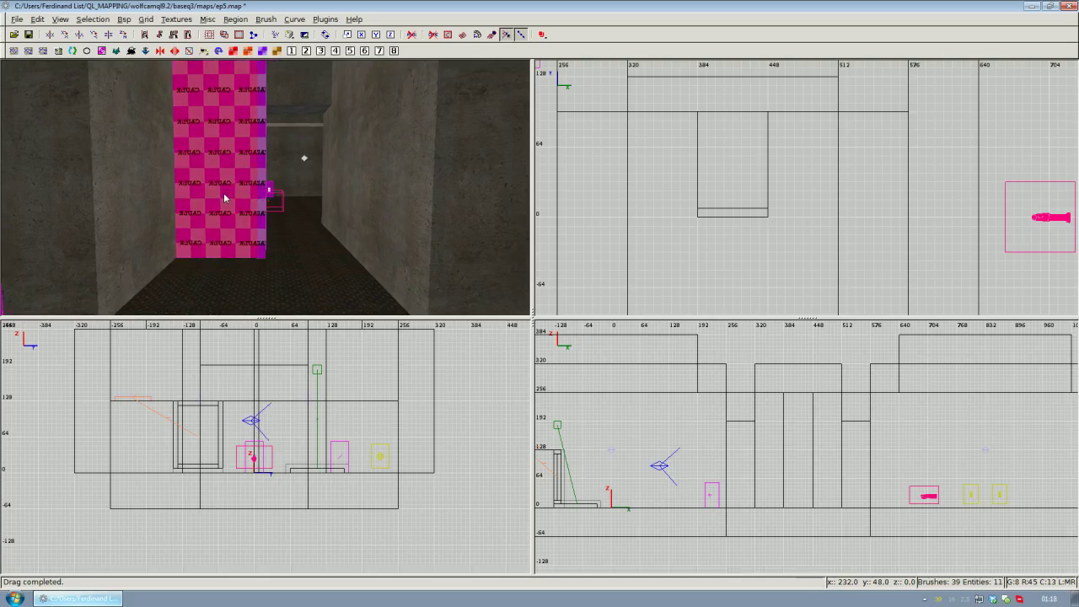
pyautogui.rightClick(267, 199)
pyautogui.scroll(10, 266, 199)
pyautogui.rightClick(266, 199)
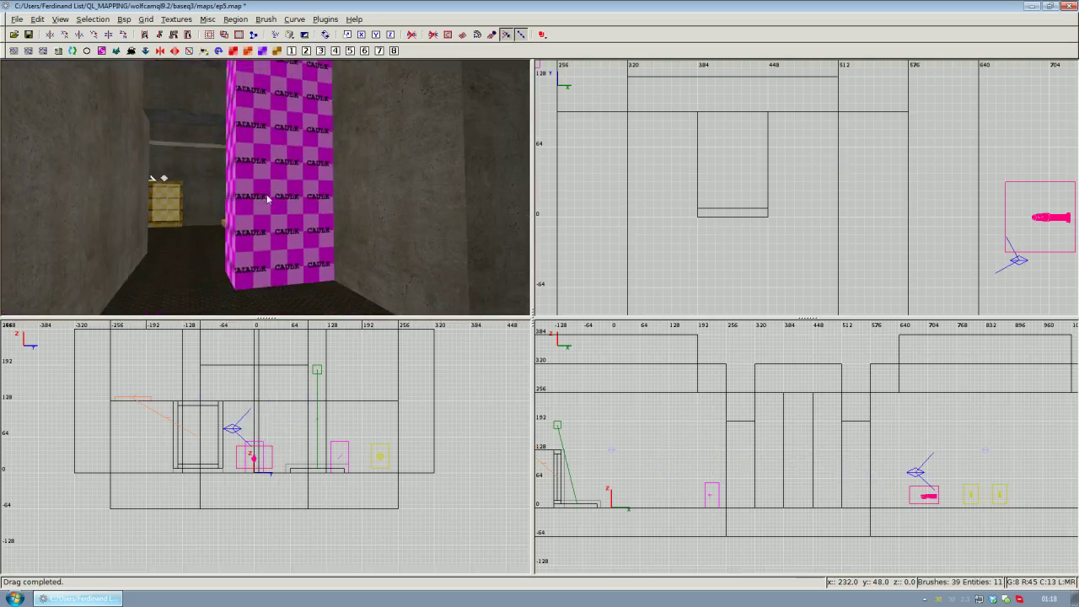
pyautogui.keyDown('ctrl'); pyautogui.keyDown('shift'); pyautogui.click(278, 201); pyautogui.keyUp('shift'); pyautogui.keyUp('ctrl')
pyautogui.rightClick(279, 201)
pyautogui.scroll(-5, 265, 187)
pyautogui.scroll(4, 265, 187)
pyautogui.scroll(-3, 266, 188)
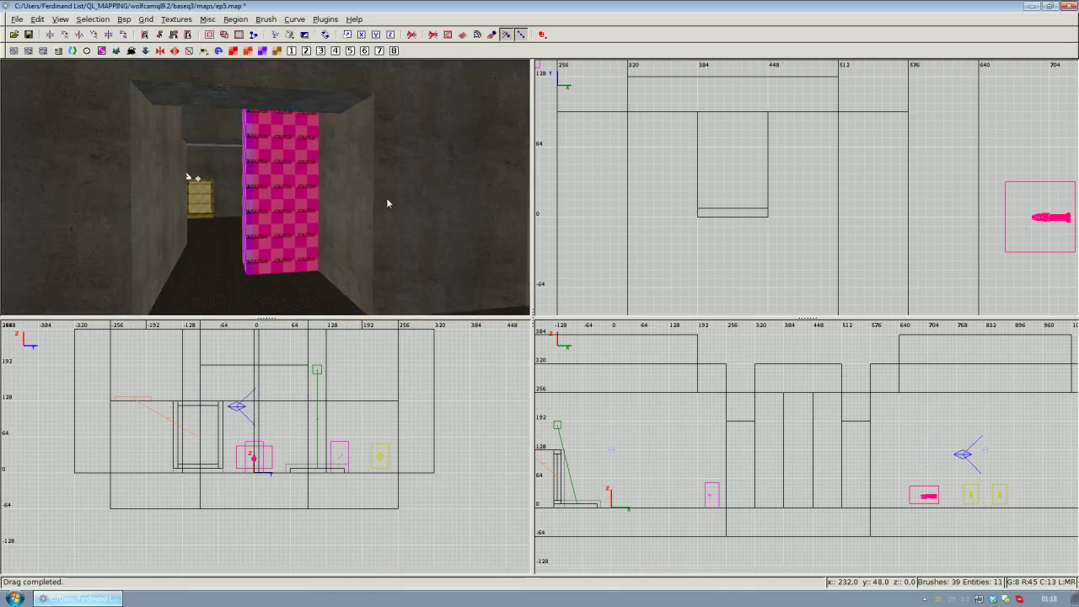
pyautogui.press('t')
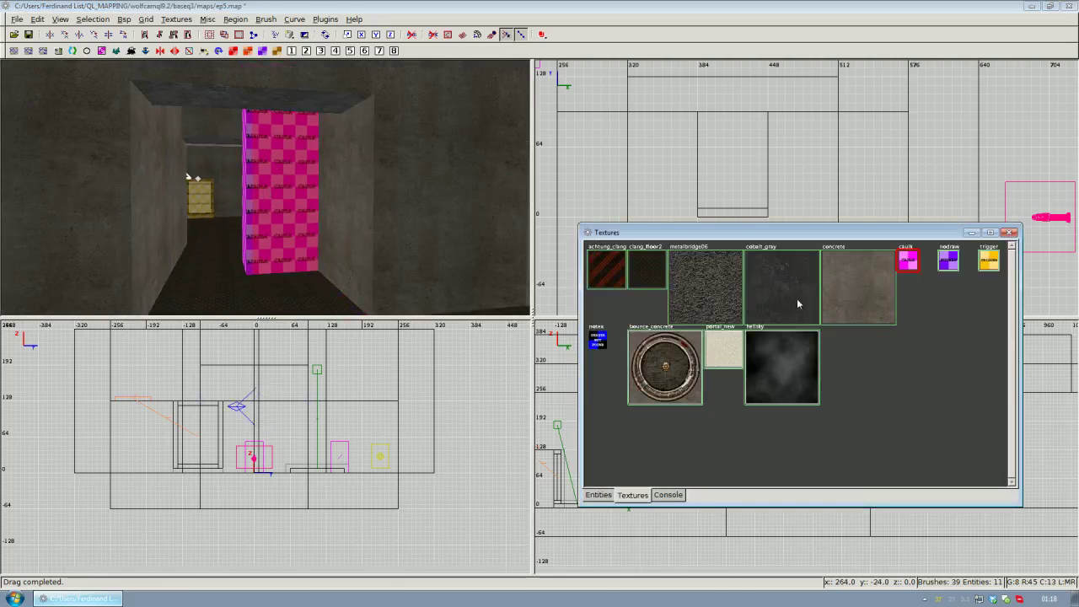
pyautogui.click(778, 271)
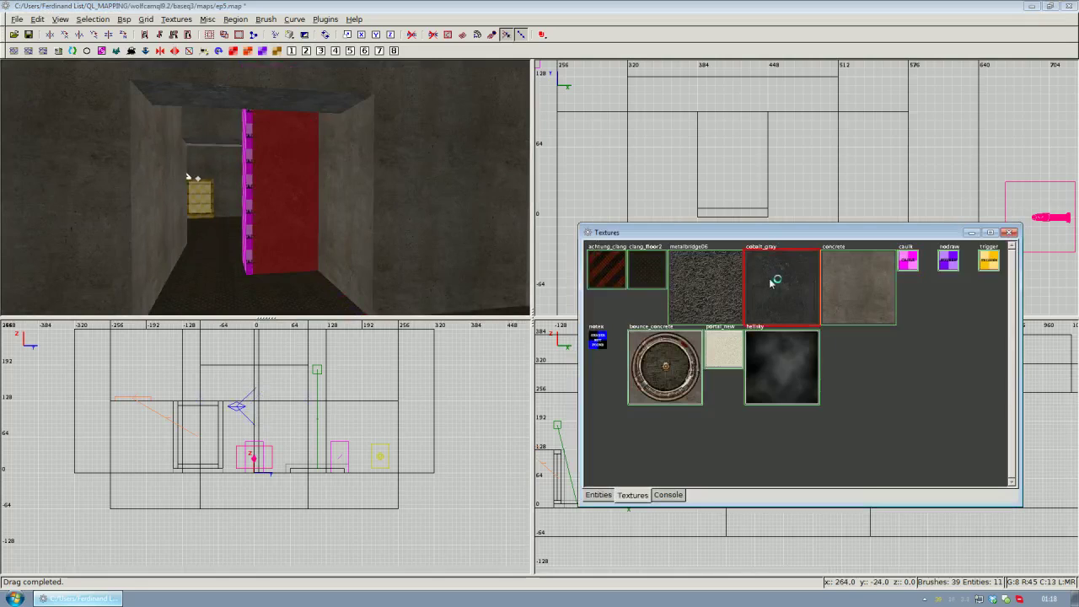
# Select the exposed faces of the thin caulk slab, including both corridor-facing ends, and apply the achtung_clang texture
pyautogui.press('t')
pyautogui.press('Escape')
pyautogui.rightClick(245, 199)
pyautogui.scroll(1, 264, 187)
pyautogui.keyDown('ctrl'); pyautogui.keyDown('shift'); pyautogui.click(290, 217); pyautogui.keyUp('shift'); pyautogui.keyUp('ctrl')
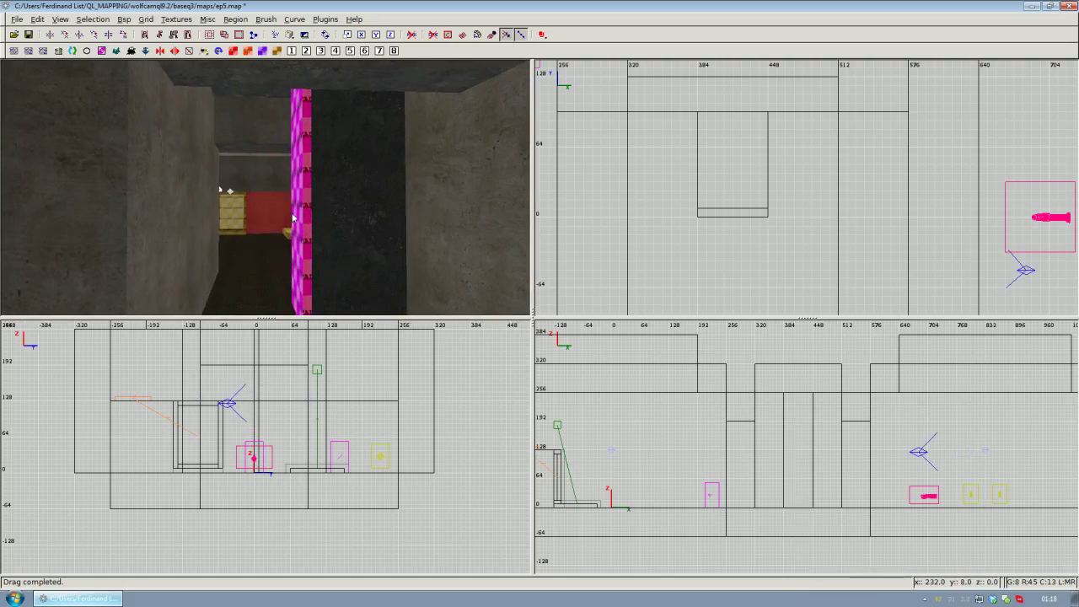
pyautogui.keyDown('ctrl'); pyautogui.keyDown('shift'); pyautogui.click(299, 217); pyautogui.keyUp('shift'); pyautogui.keyUp('ctrl')
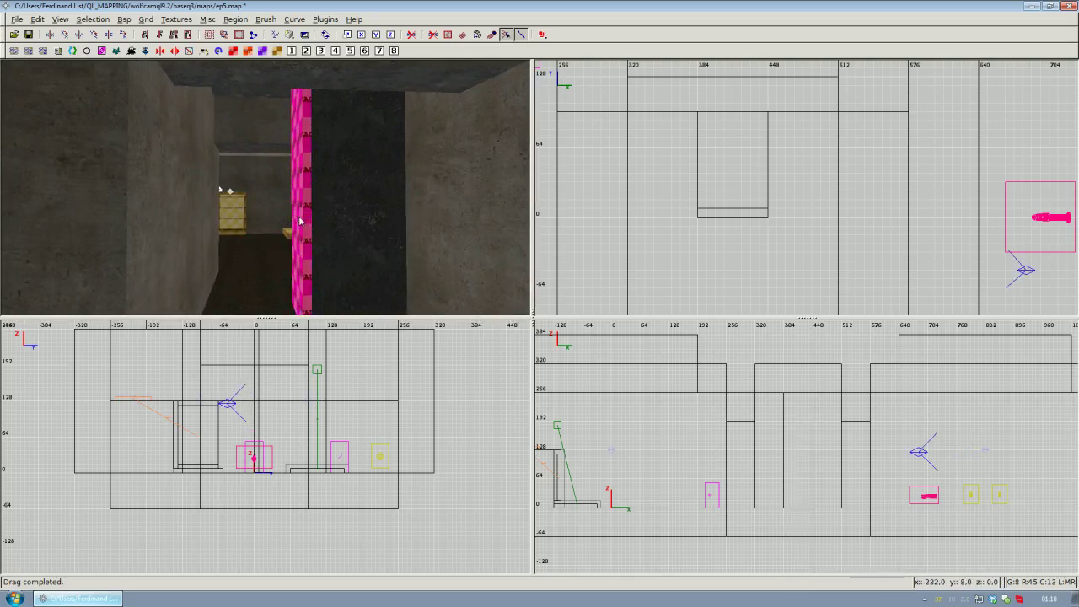
pyautogui.rightClick(299, 216)
pyautogui.scroll(2, 265, 187)
pyautogui.scroll(-2, 265, 188)
pyautogui.scroll(1, 265, 187)
pyautogui.scroll(-2, 264, 187)
pyautogui.rightClick(264, 187)
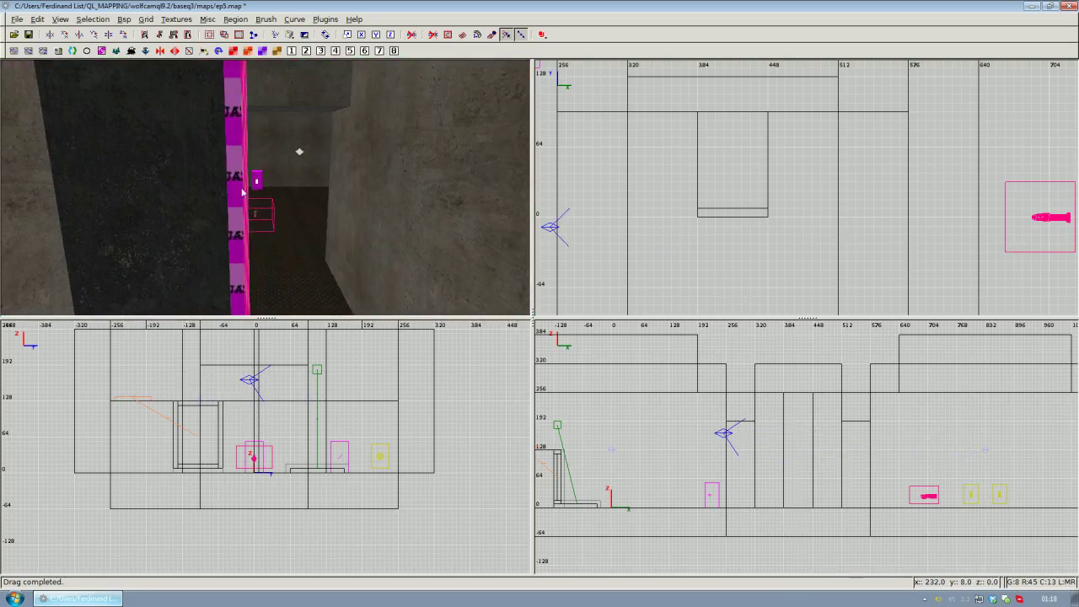
pyautogui.keyDown('ctrl'); pyautogui.keyDown('shift'); pyautogui.click(239, 190); pyautogui.keyUp('shift'); pyautogui.keyUp('ctrl')
pyautogui.press('t')
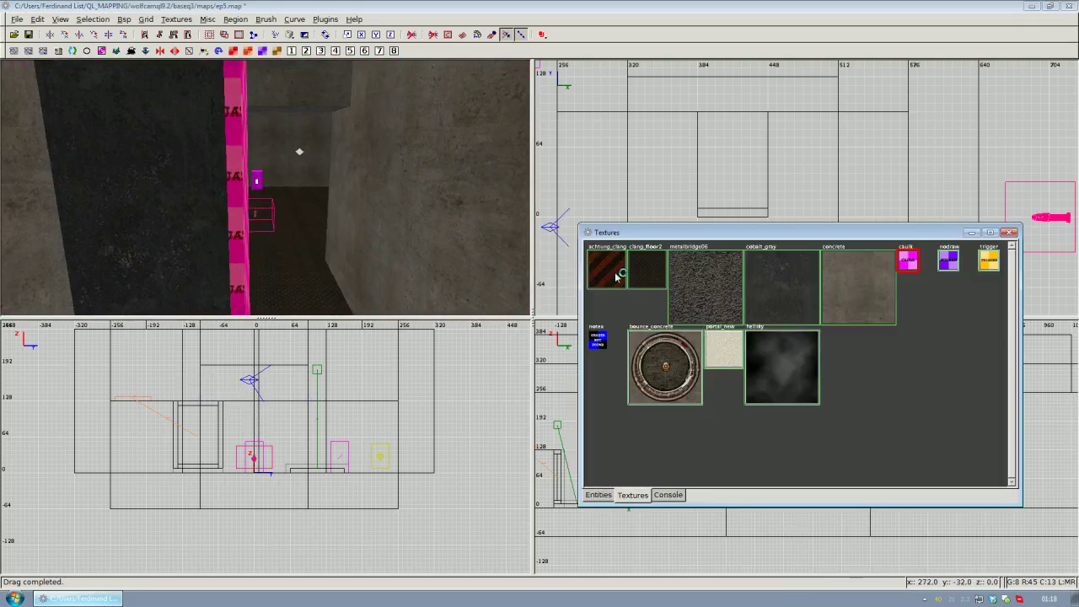
pyautogui.click(611, 268)
pyautogui.press('Down')
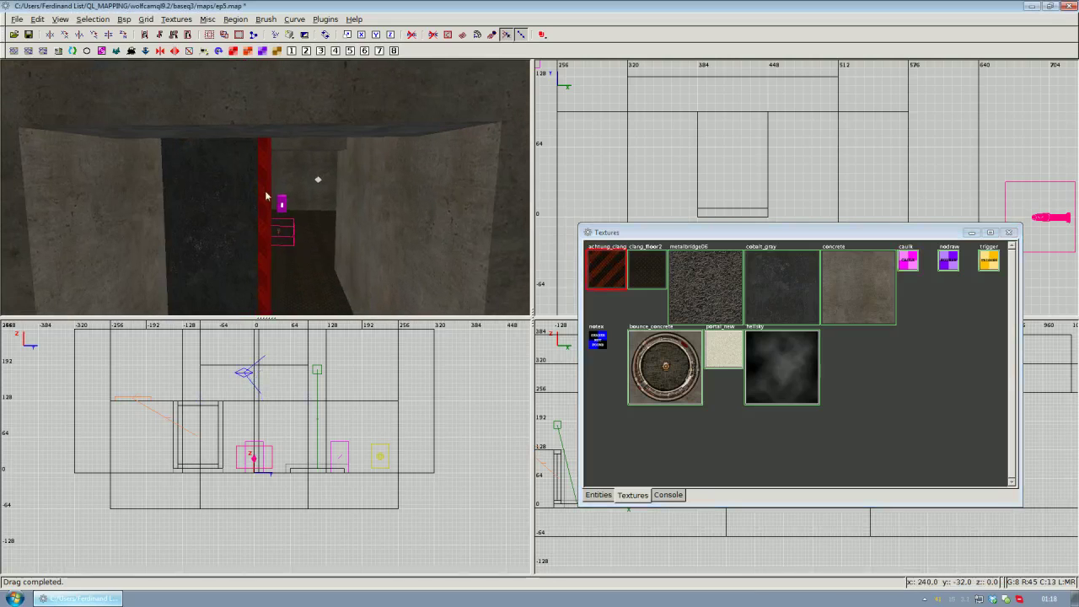
pyautogui.press('t')
pyautogui.press('Down')
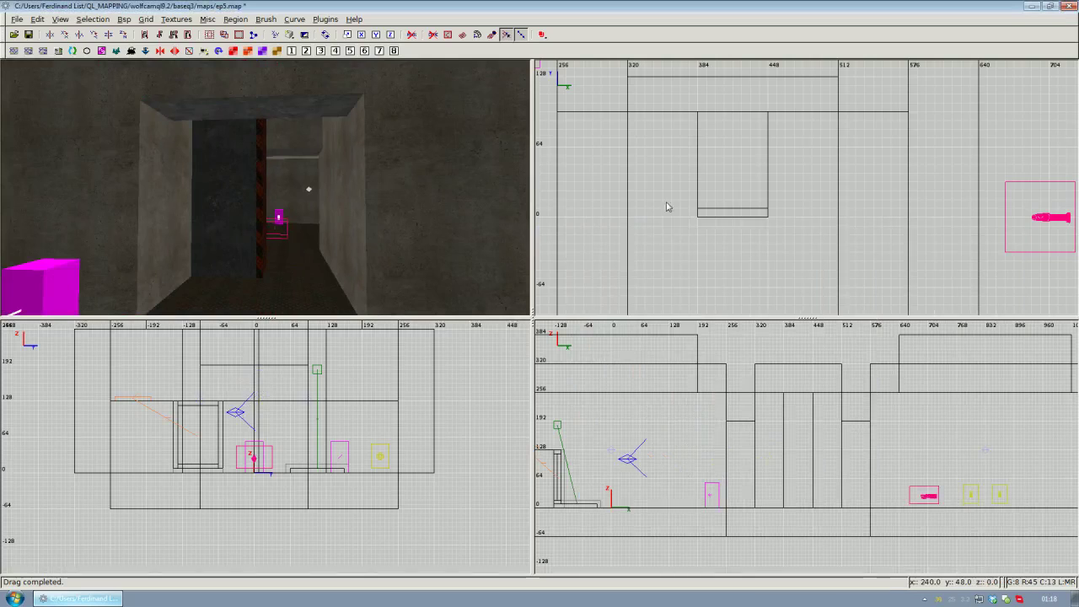
# Duplicate the large brush and its slab together, mirror the copy along Y and place it against the original, filling the corridor's other half
pyautogui.keyDown('shift'); pyautogui.click(245, 203); pyautogui.keyUp('shift')
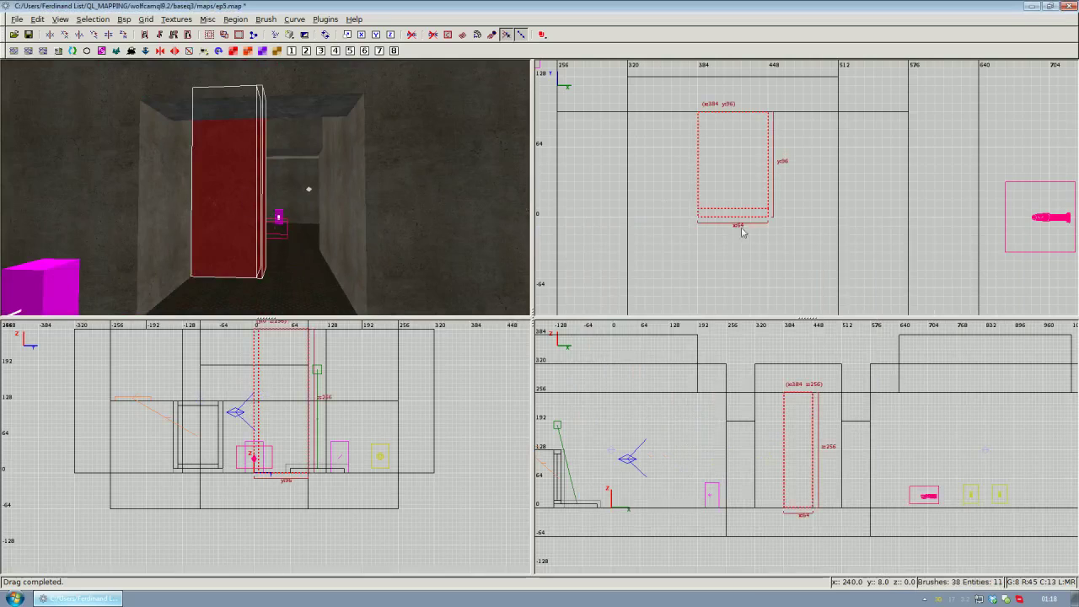
pyautogui.scroll(-2, 730, 224)
pyautogui.moveTo(736, 219); pyautogui.dragTo(757, 198, button='right')
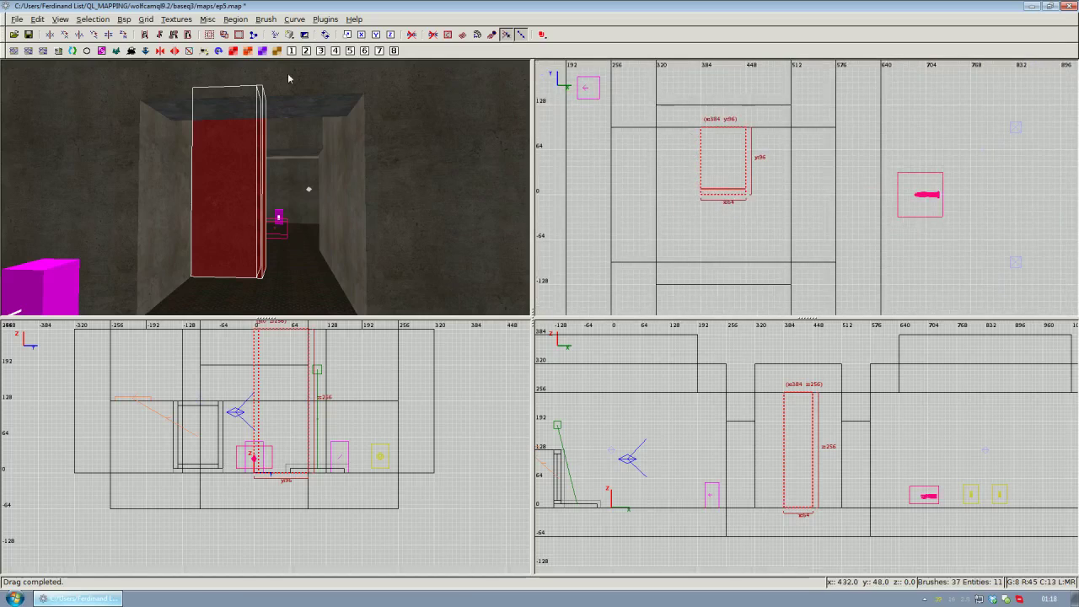
pyautogui.press('space')
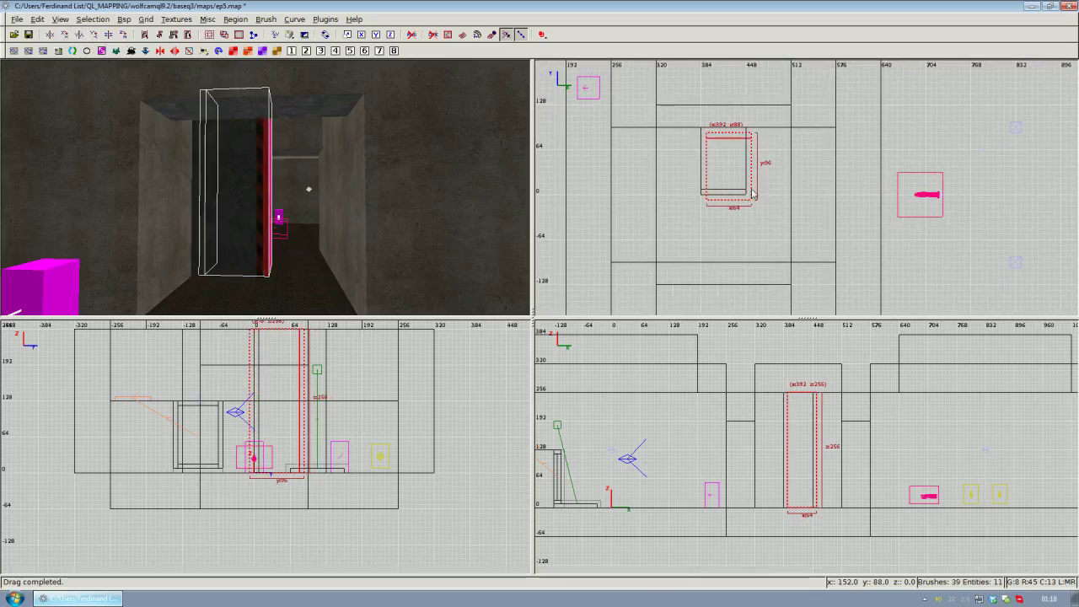
pyautogui.moveTo(733, 183); pyautogui.dragTo(728, 244)
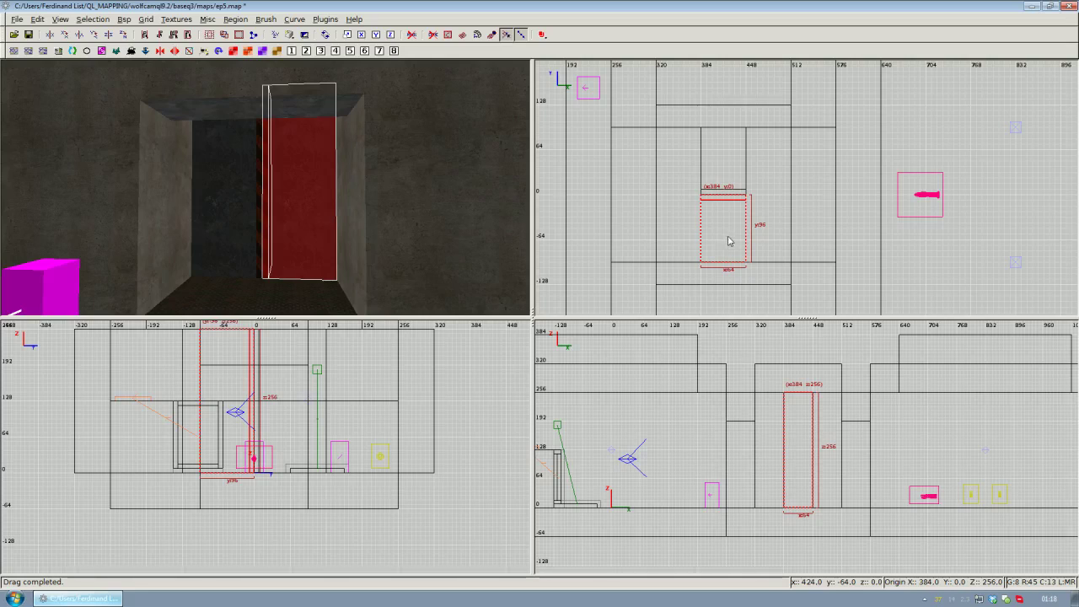
pyautogui.rightClick(260, 143)
pyautogui.press('Escape')
# Examine how the two mirrored door halves meet and fill the corridor opening
pyautogui.scroll(2, 265, 187)
pyautogui.scroll(-2, 264, 187)
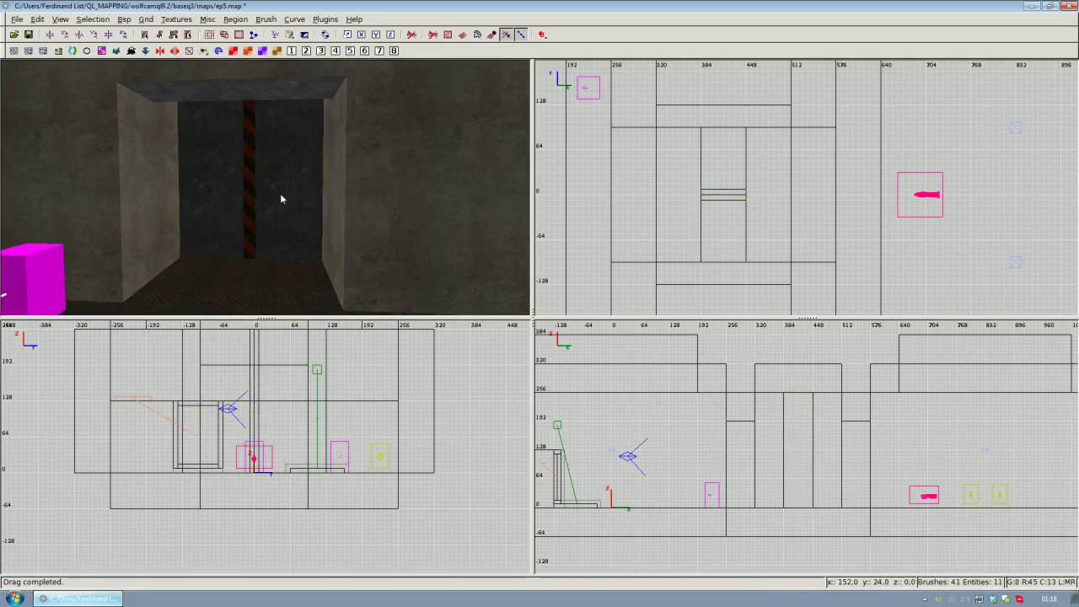
pyautogui.rightClick(298, 228)
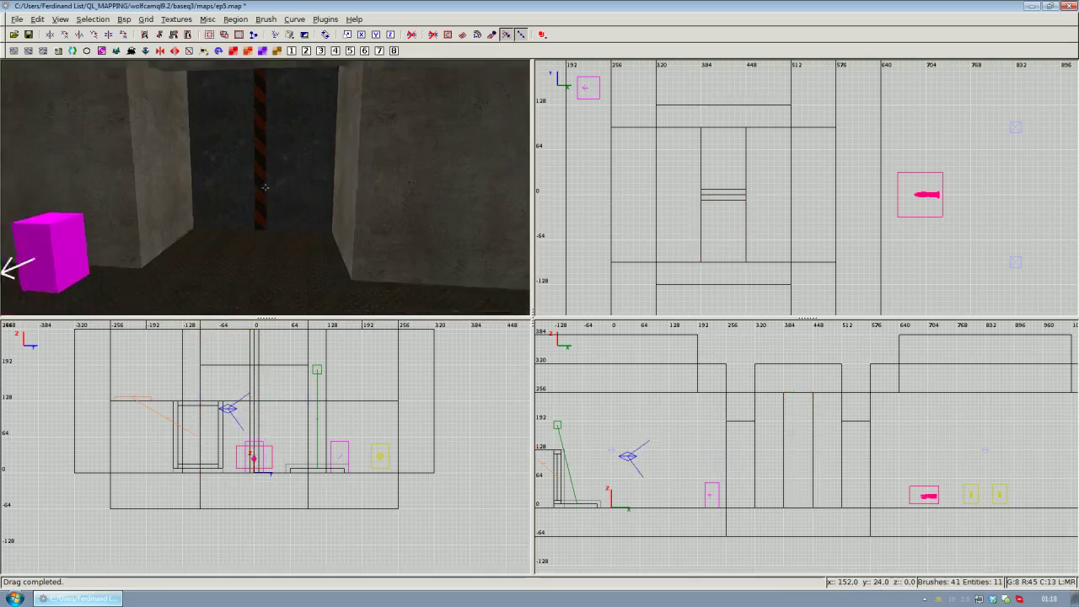
pyautogui.scroll(2, 265, 187)
pyautogui.scroll(-2, 265, 187)
pyautogui.scroll(2, 264, 187)
pyautogui.scroll(-2, 265, 187)
pyautogui.rightClick(265, 187)
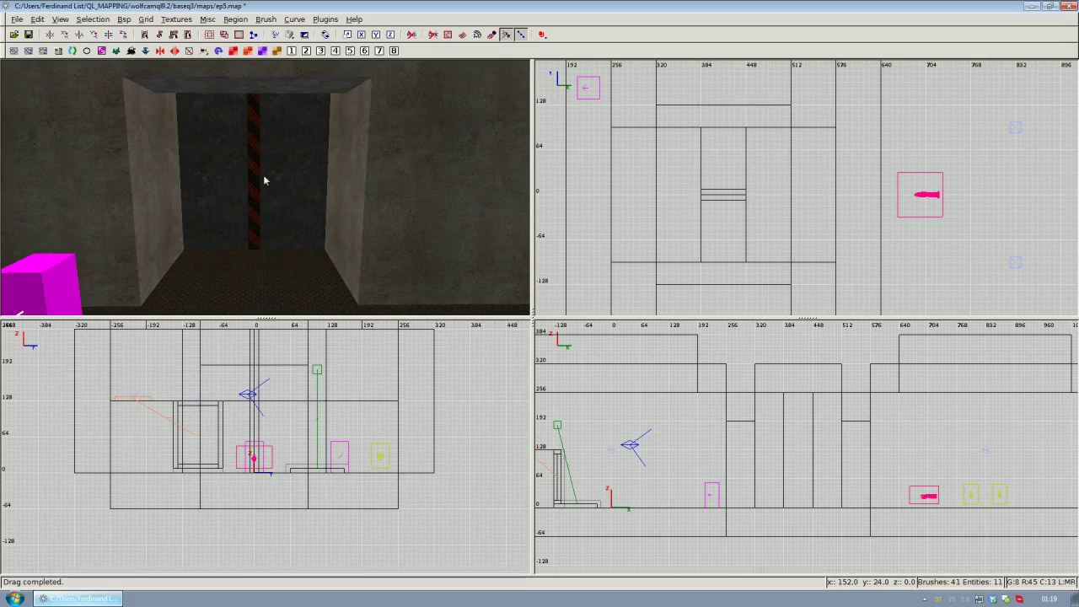
# Convert both brushes of the mirrored door half on the negative Y side into a func_door entity and check its class
pyautogui.keyDown('shift'); pyautogui.click(256, 187); pyautogui.keyUp('shift')
pyautogui.keyDown('shift'); pyautogui.click(268, 185); pyautogui.keyUp('shift')
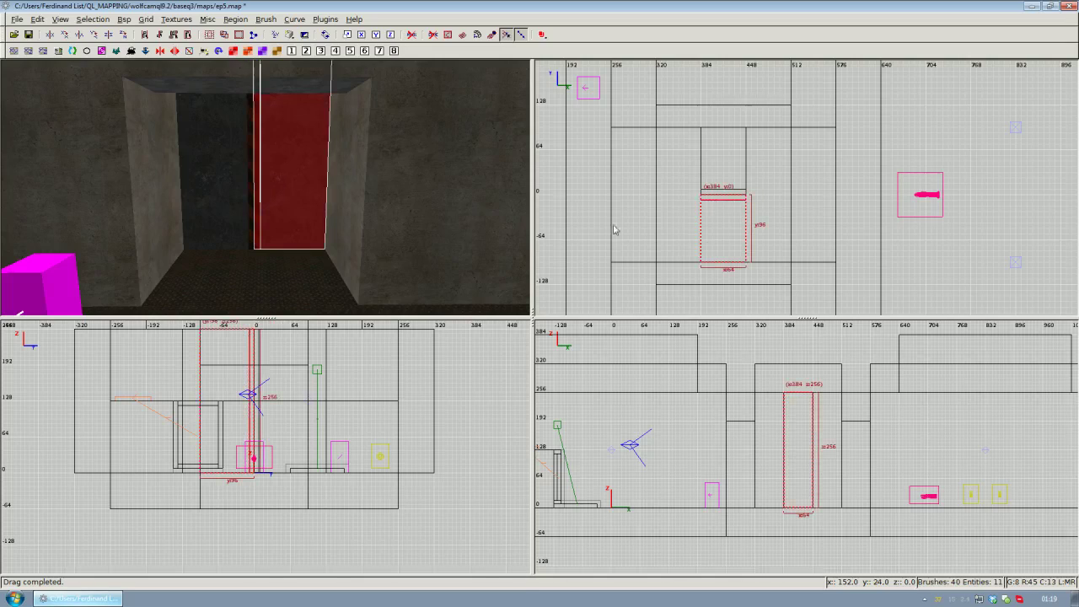
pyautogui.moveTo(740, 244); pyautogui.dragTo(734, 246, button='right')
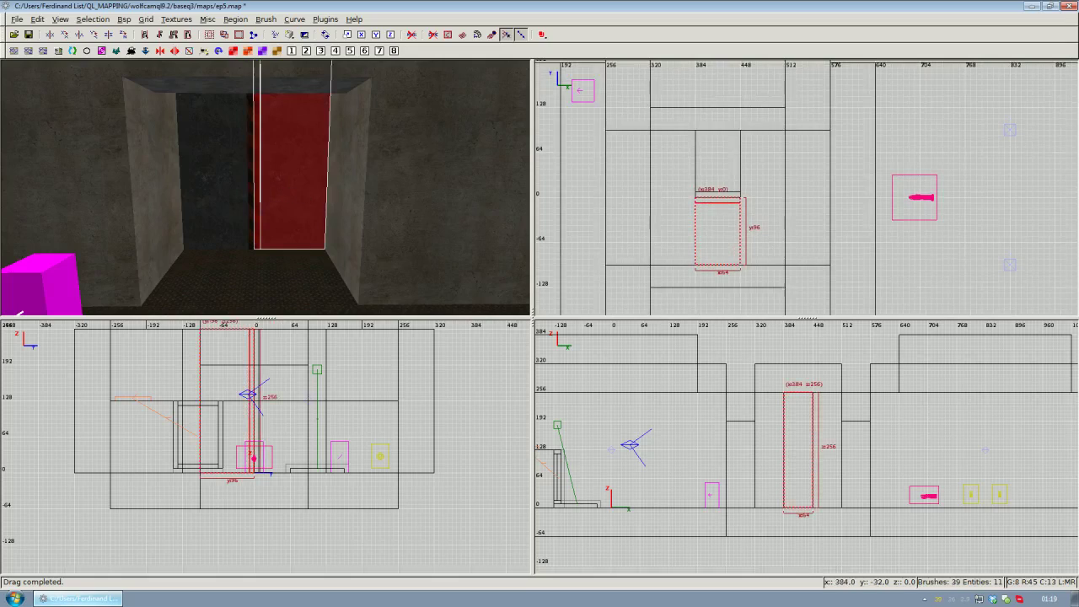
pyautogui.scroll(1, 771, 235)
pyautogui.rightClick(722, 223)
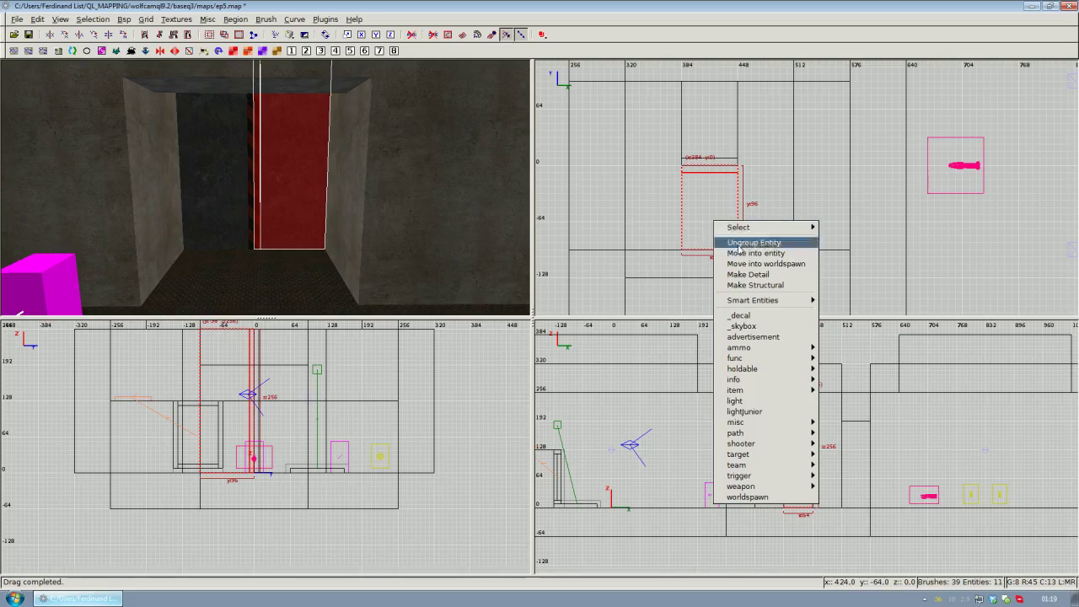
pyautogui.moveTo(772, 363)
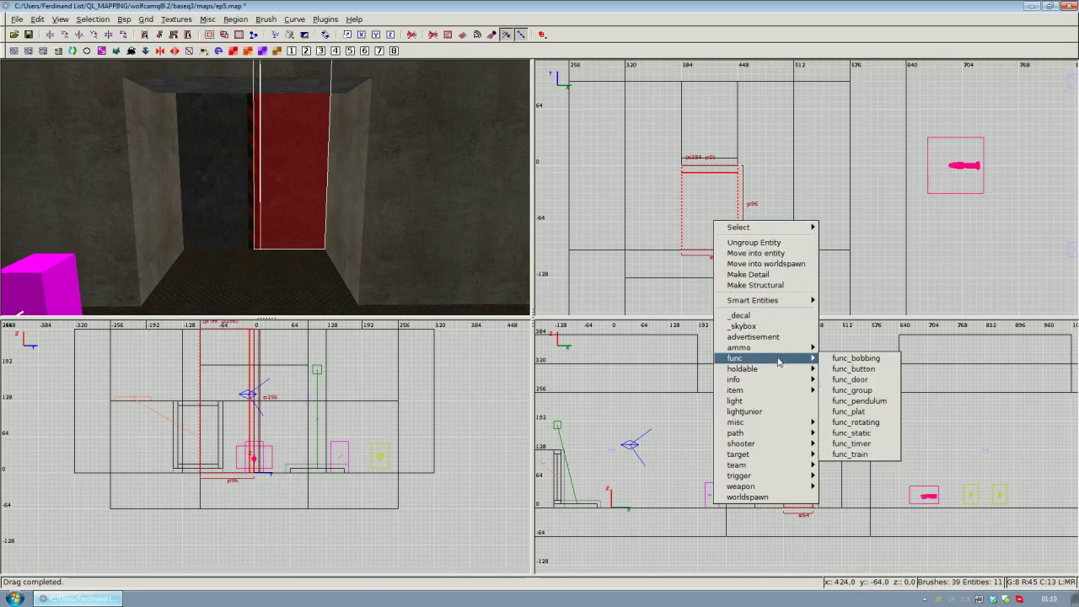
pyautogui.click(872, 381)
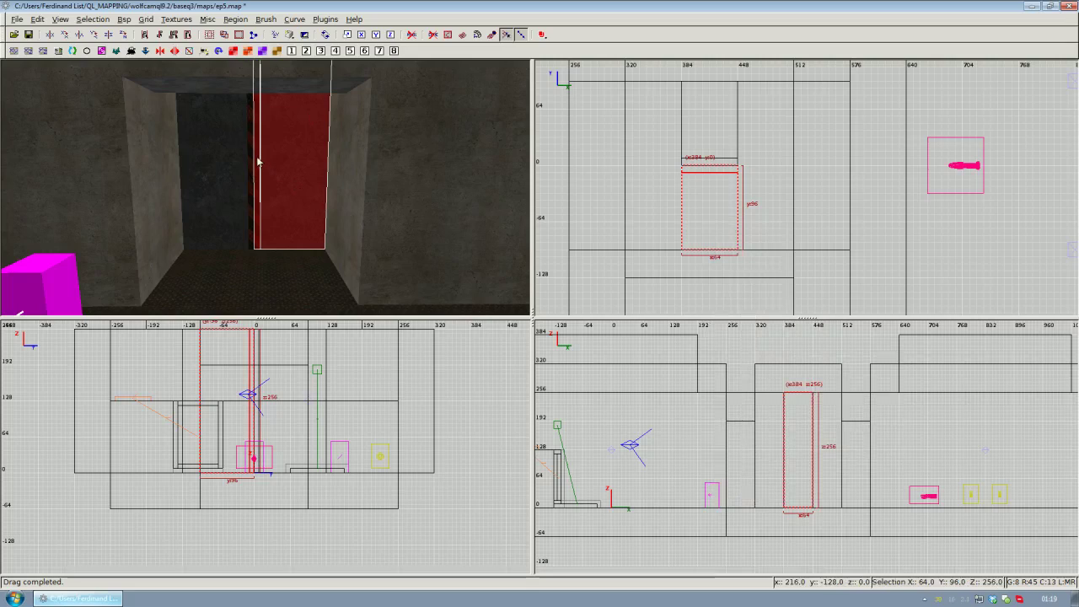
pyautogui.press('n')
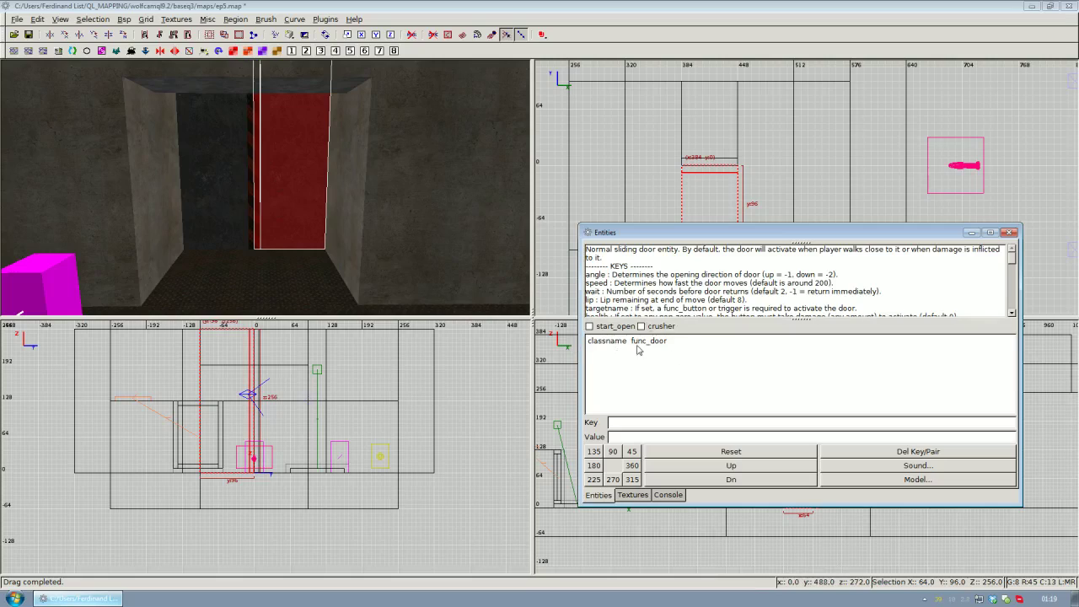
pyautogui.click(1011, 233)
# Convert both brushes of the original door half on the positive Y side into a separate func_door entity
pyautogui.keyDown('shift'); pyautogui.click(262, 224); pyautogui.keyUp('shift')
pyautogui.keyDown('shift'); pyautogui.click(246, 223); pyautogui.keyUp('shift')
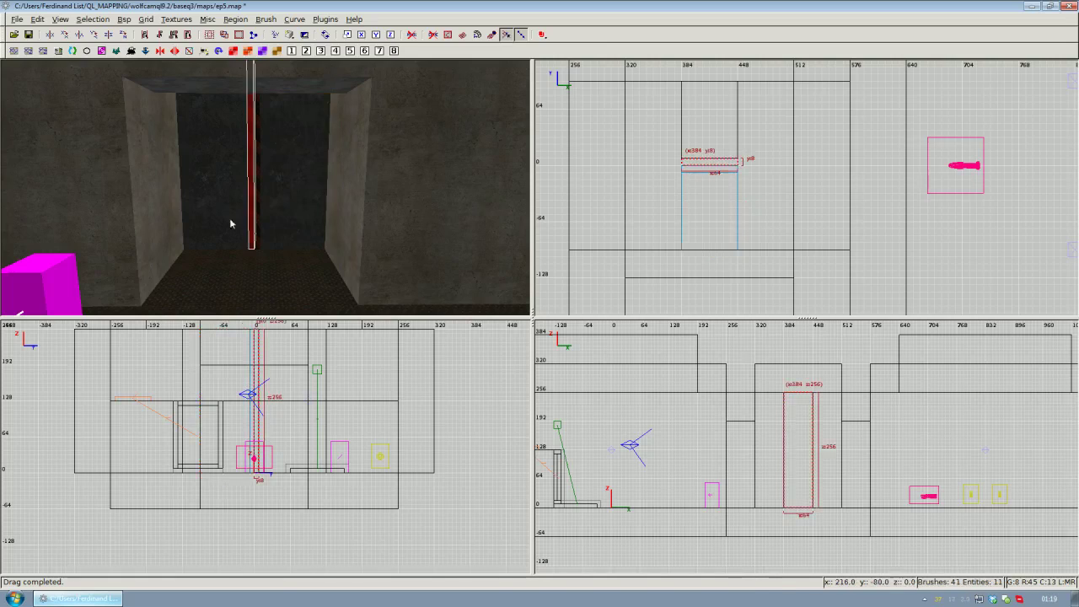
pyautogui.keyDown('shift'); pyautogui.click(244, 222); pyautogui.keyUp('shift')
pyautogui.scroll(2, 817, 242)
pyautogui.moveTo(738, 194); pyautogui.dragTo(744, 262, button='right')
pyautogui.rightClick(635, 163)
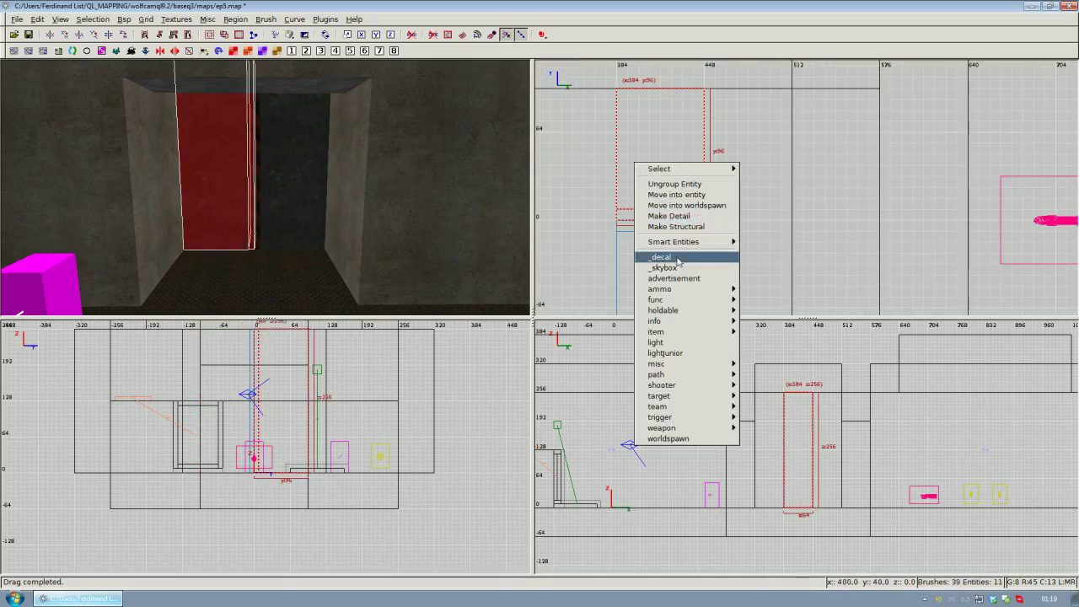
pyautogui.moveTo(684, 300)
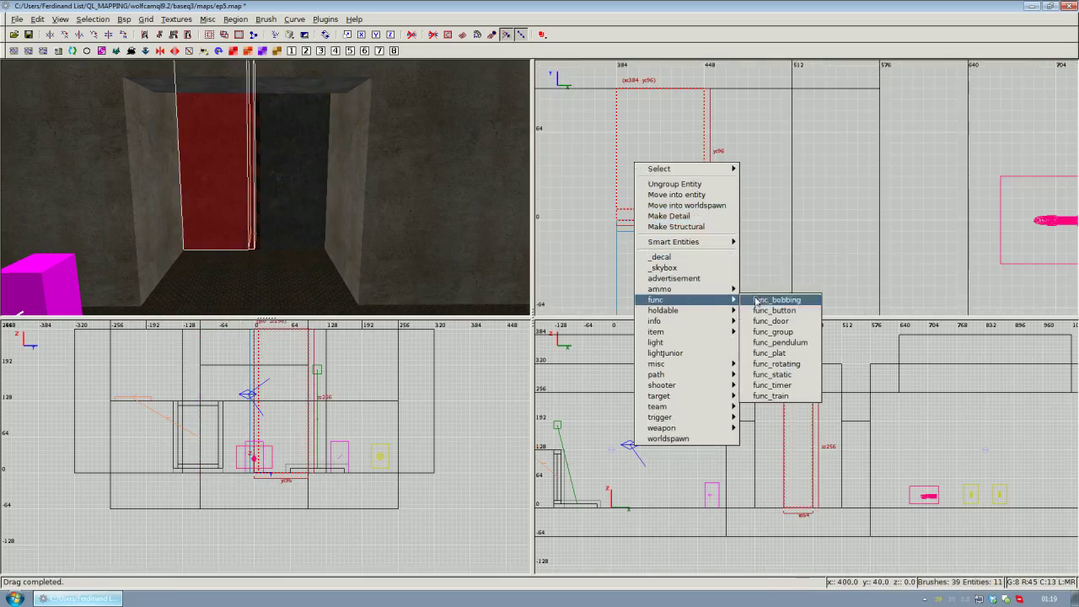
pyautogui.click(794, 325)
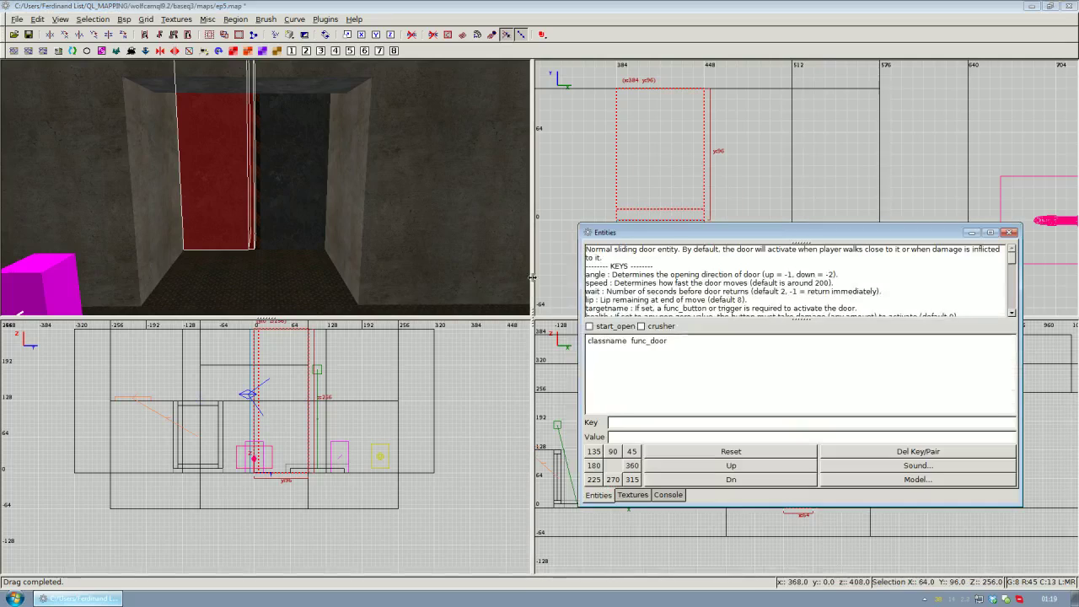
pyautogui.click(337, 225)
pyautogui.press('Escape')
# Check the negative-Y door half's entity properties and examine both door halves in the corridor
pyautogui.keyDown('shift'); pyautogui.click(290, 208); pyautogui.keyUp('shift')
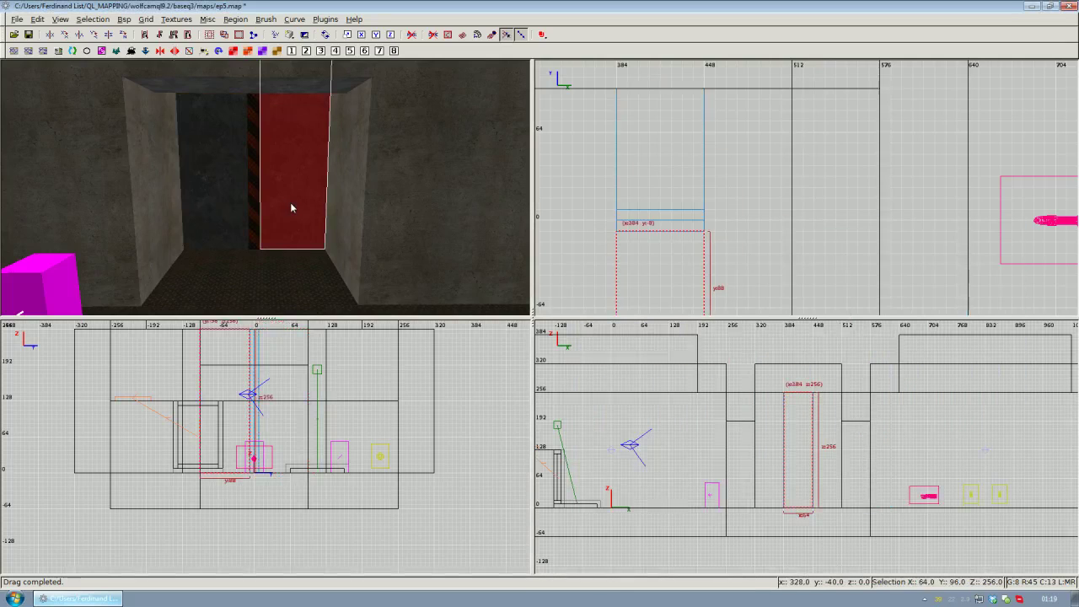
pyautogui.press('n')
pyautogui.press('n')
pyautogui.press('Escape')
pyautogui.rightClick(295, 200)
pyautogui.scroll(2, 295, 199)
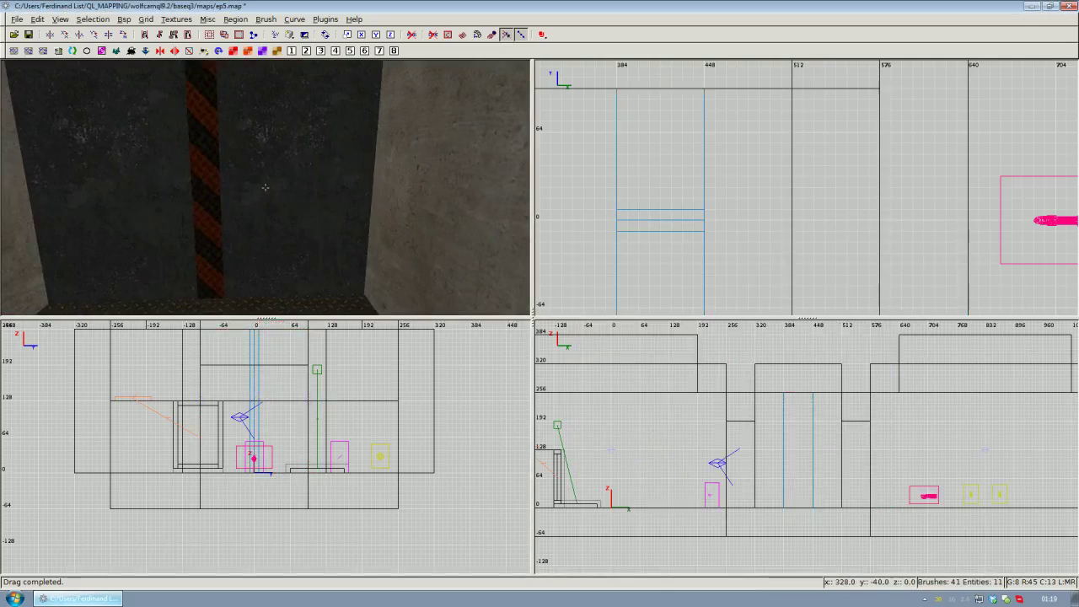
pyautogui.scroll(-1, 295, 199)
pyautogui.rightClick(258, 197)
pyautogui.scroll(-6, 701, 199)
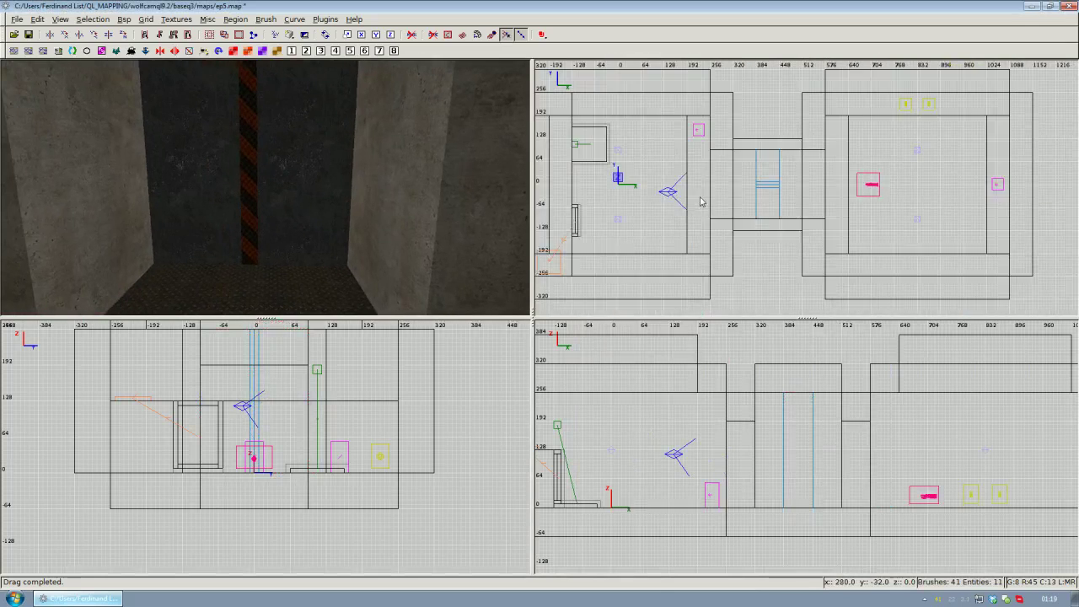
pyautogui.moveTo(700, 200); pyautogui.dragTo(708, 208, button='right')
pyautogui.scroll(2, 715, 202)
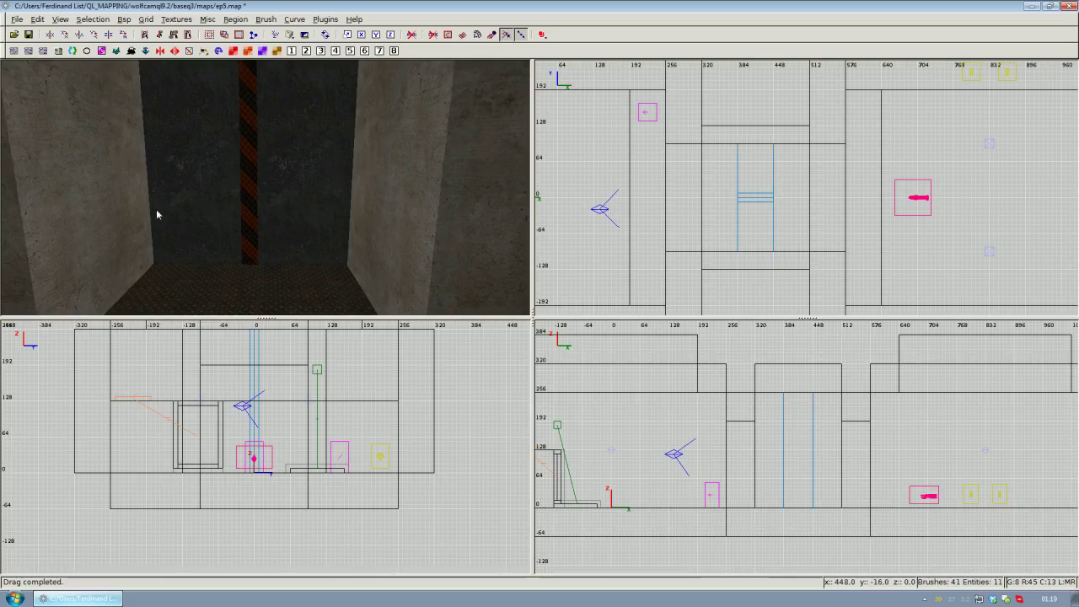
# Give the func_door half on the negative Y side an angle key of 270 as its opening direction
pyautogui.keyDown('shift'); pyautogui.click(256, 191); pyautogui.keyUp('shift')
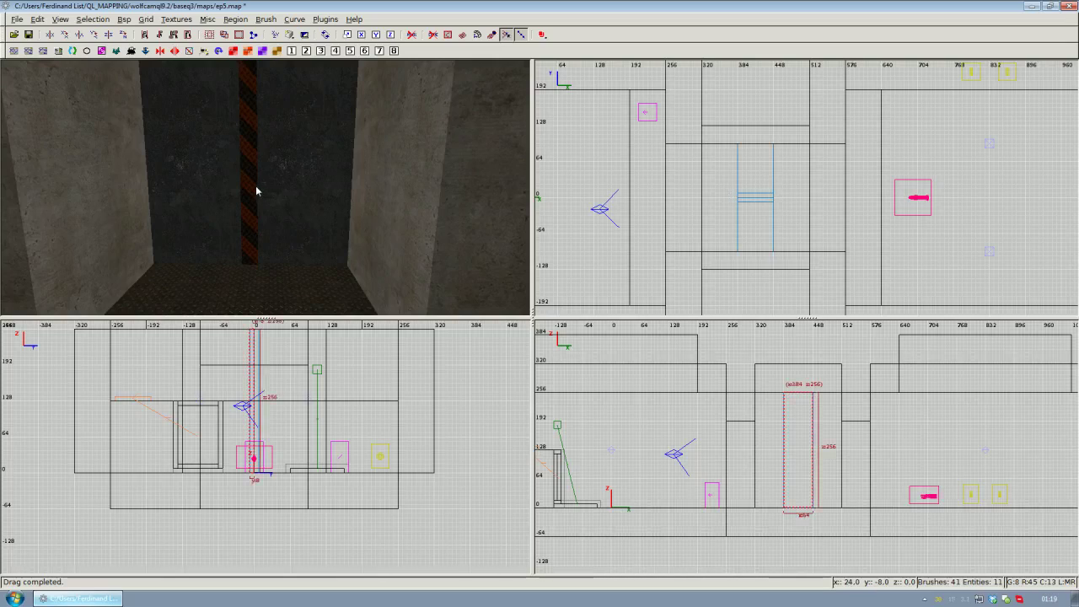
pyautogui.keyDown('shift'); pyautogui.click(307, 187); pyautogui.keyUp('shift')
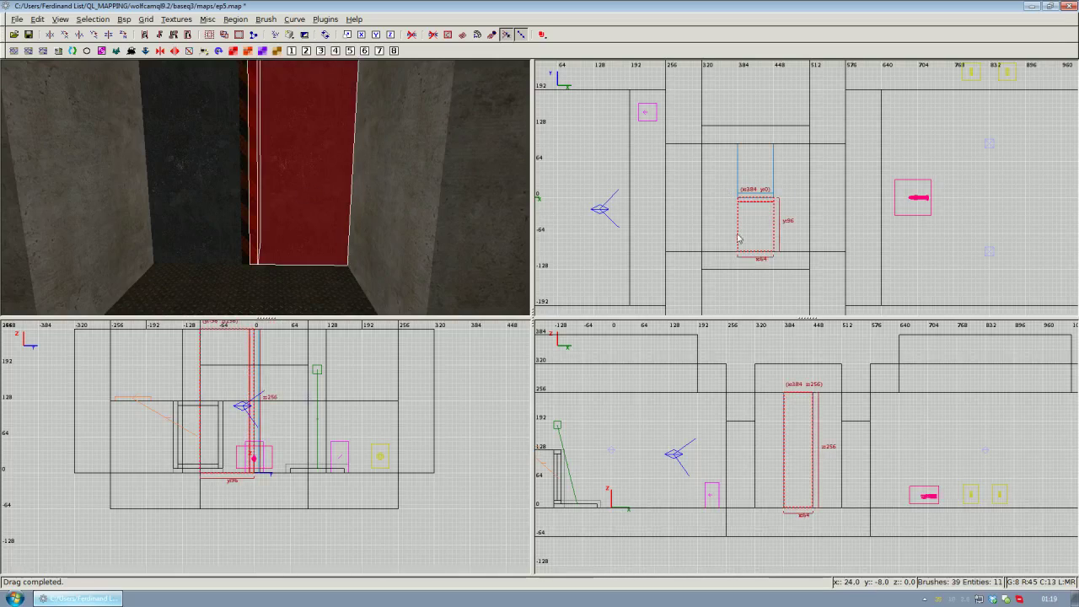
pyautogui.scroll(-2, 742, 236)
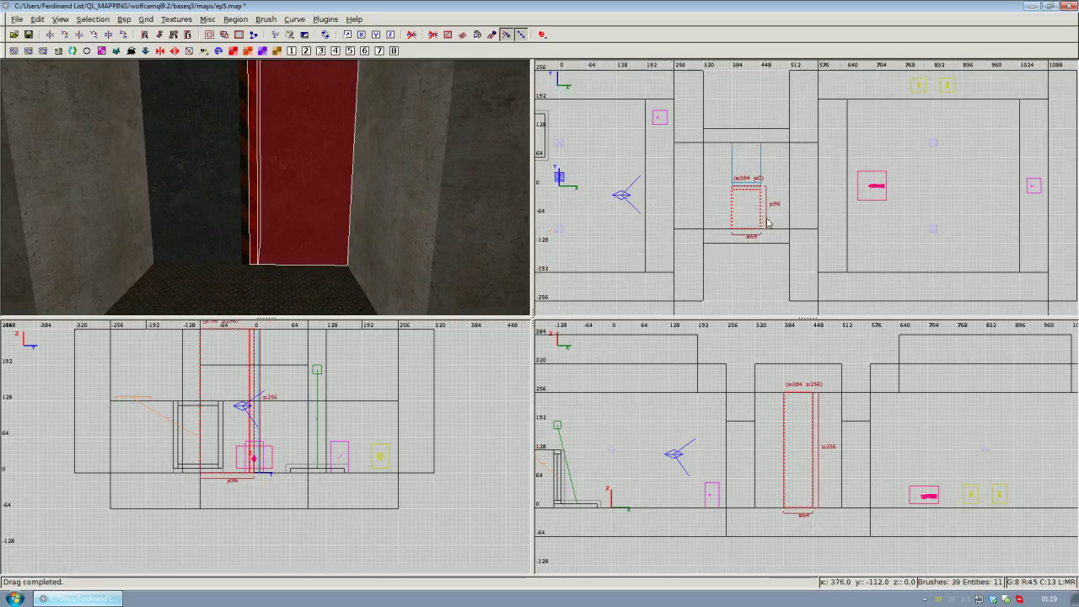
pyautogui.scroll(-3, 329, 170)
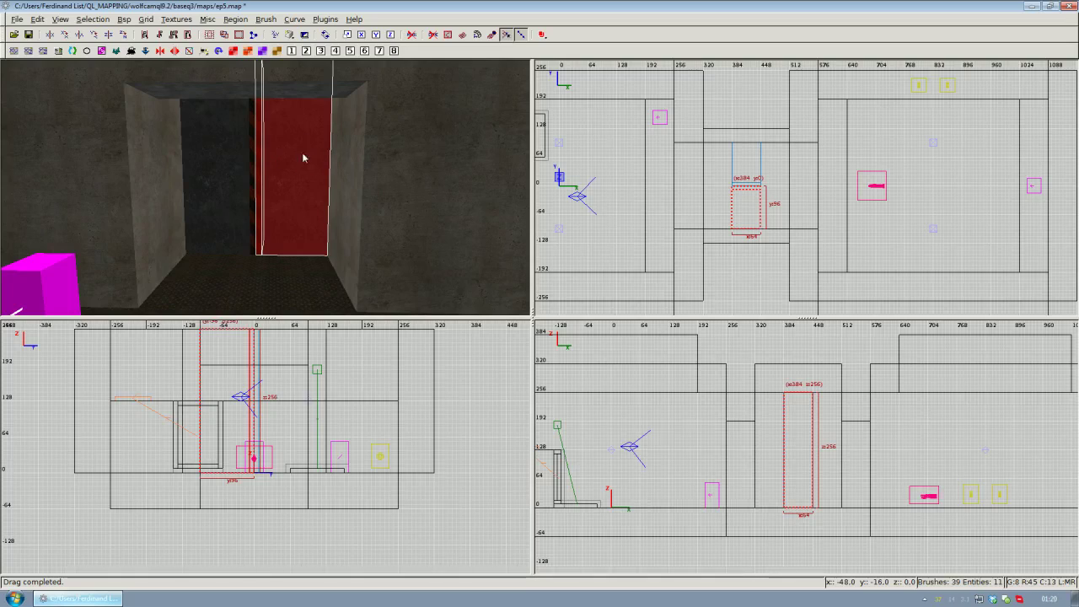
pyautogui.scroll(2, 845, 232)
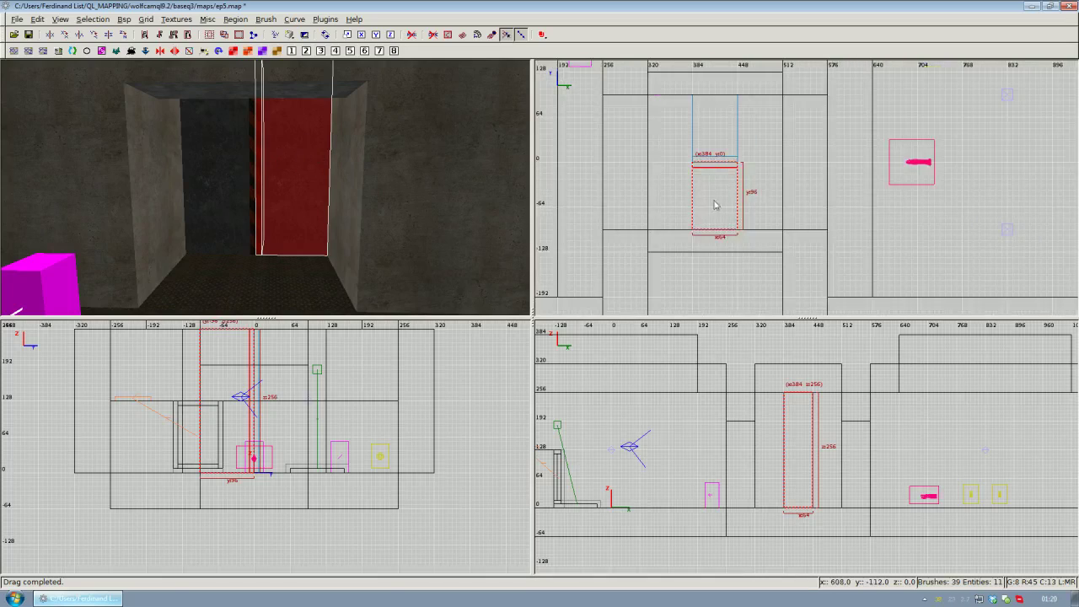
pyautogui.scroll(-2, 751, 239)
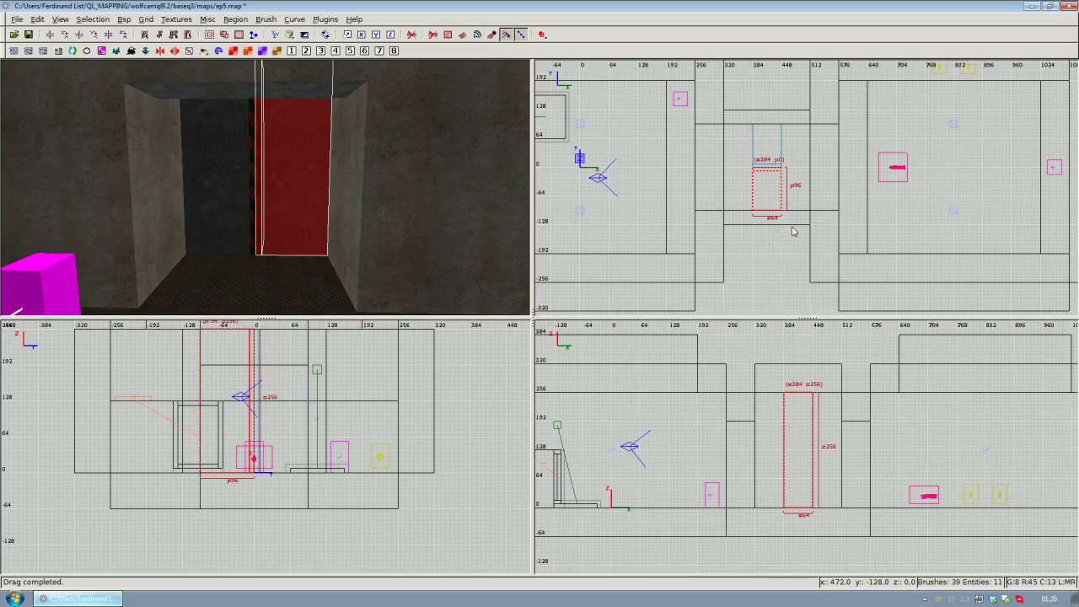
pyautogui.press('n')
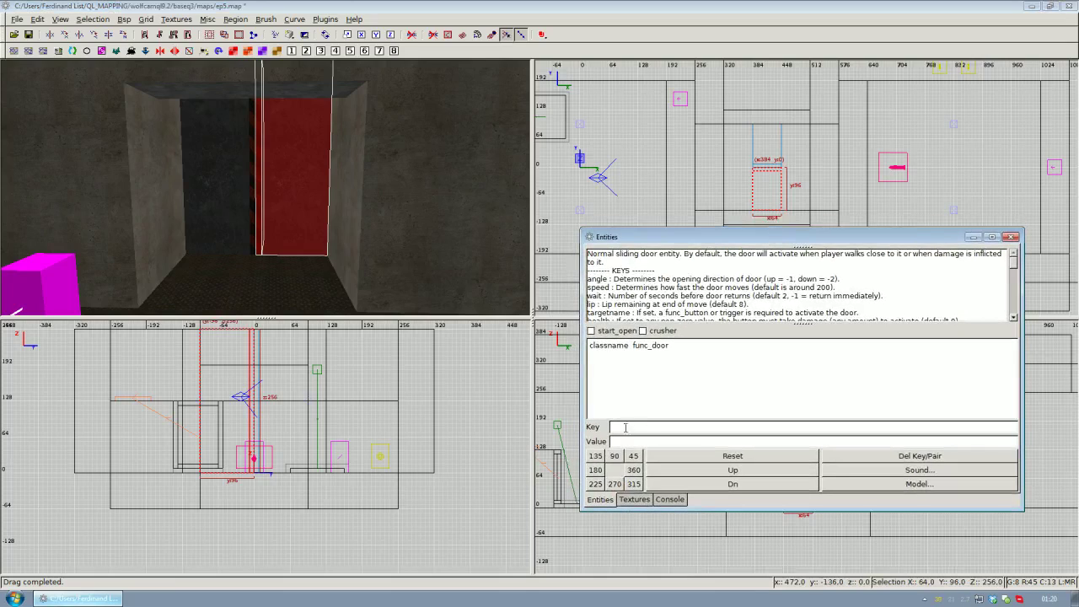
pyautogui.moveTo(720, 248); pyautogui.dragTo(690, 271)
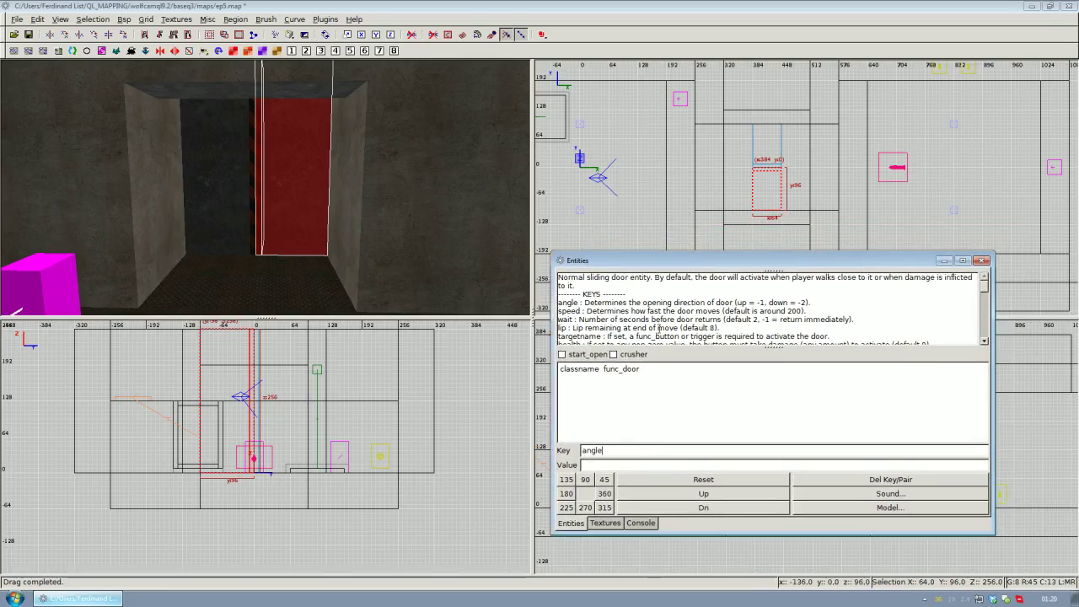
pyautogui.moveTo(707, 262); pyautogui.dragTo(700, 285)
pyautogui.click(611, 487)
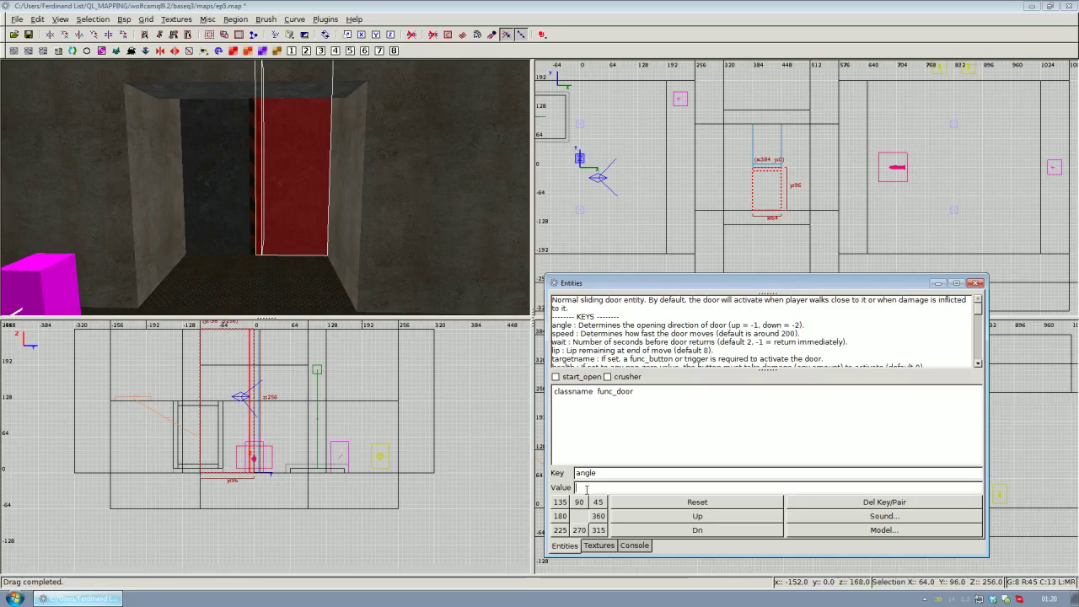
pyautogui.write('32')
pyautogui.press('BackSpace')
pyautogui.press('BackSpace')
pyautogui.press('Return')
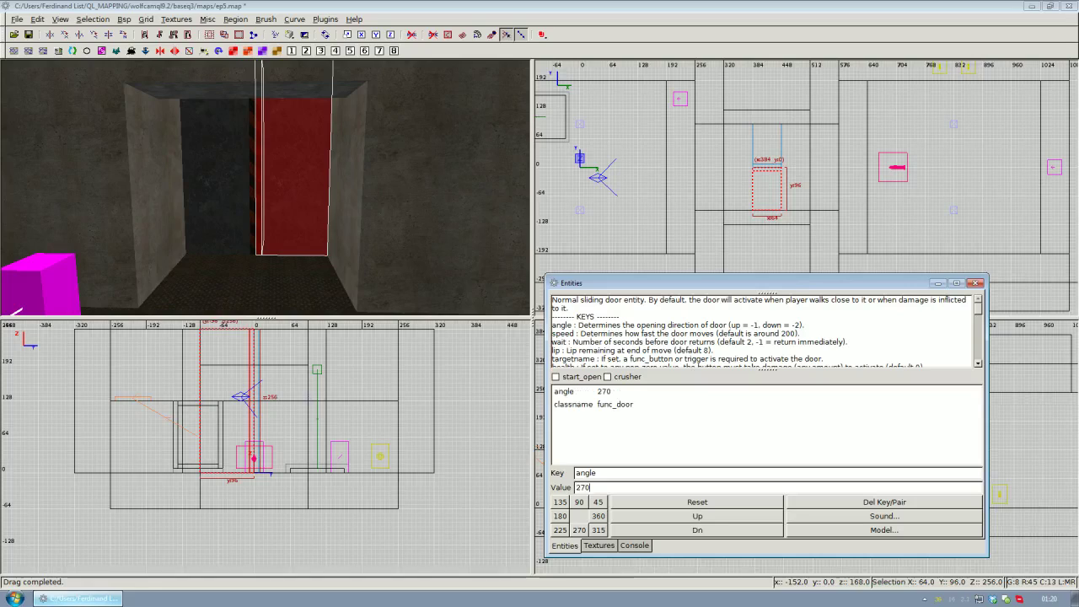
pyautogui.click(975, 283)
pyautogui.press('Escape')
# Give the func_door half on the positive Y side an angle key of 90 as its opening direction
pyautogui.press('Up')
pyautogui.press('Up')
pyautogui.press('Up')
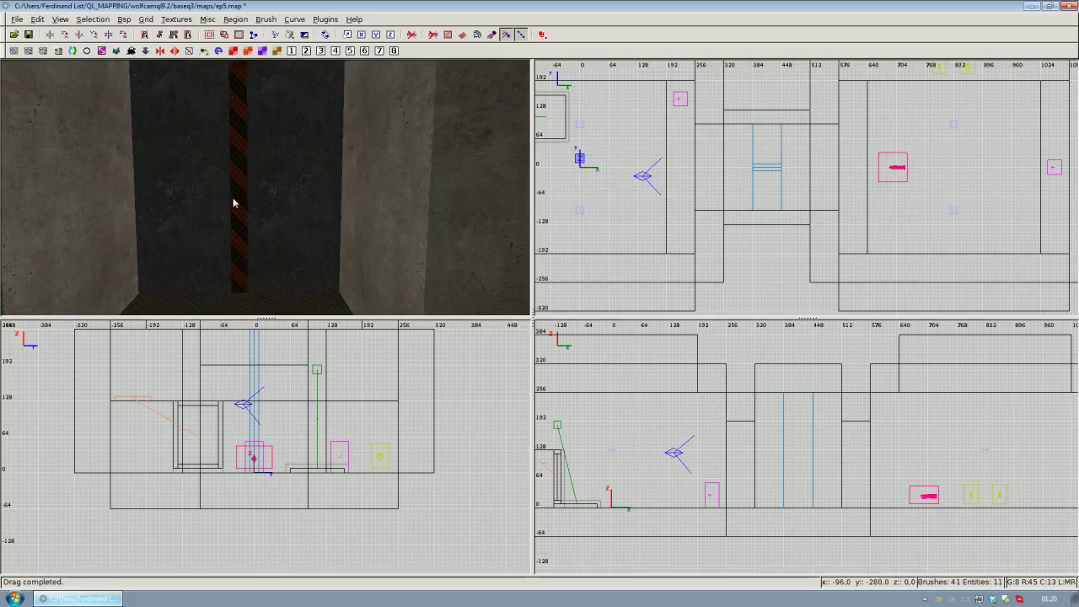
pyautogui.keyDown('shift'); pyautogui.click(234, 202); pyautogui.keyUp('shift')
pyautogui.keyDown('shift'); pyautogui.click(225, 208); pyautogui.keyUp('shift')
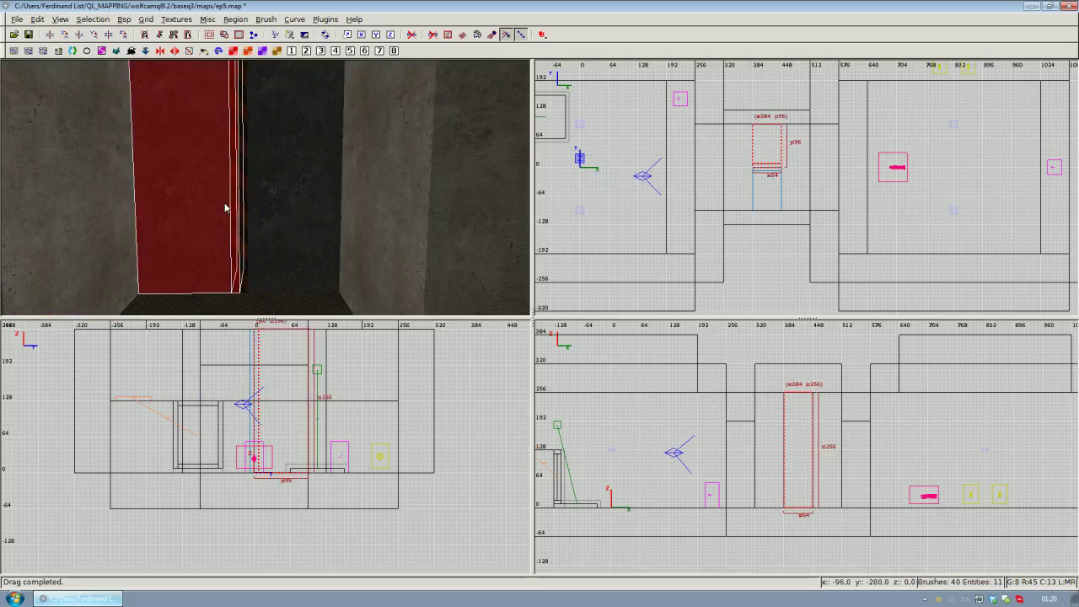
pyautogui.moveTo(749, 188)
pyautogui.mouseDown(button='right')
pyautogui.moveTo(763, 182)
pyautogui.moveTo(742, 168)
pyautogui.mouseUp(button='right')
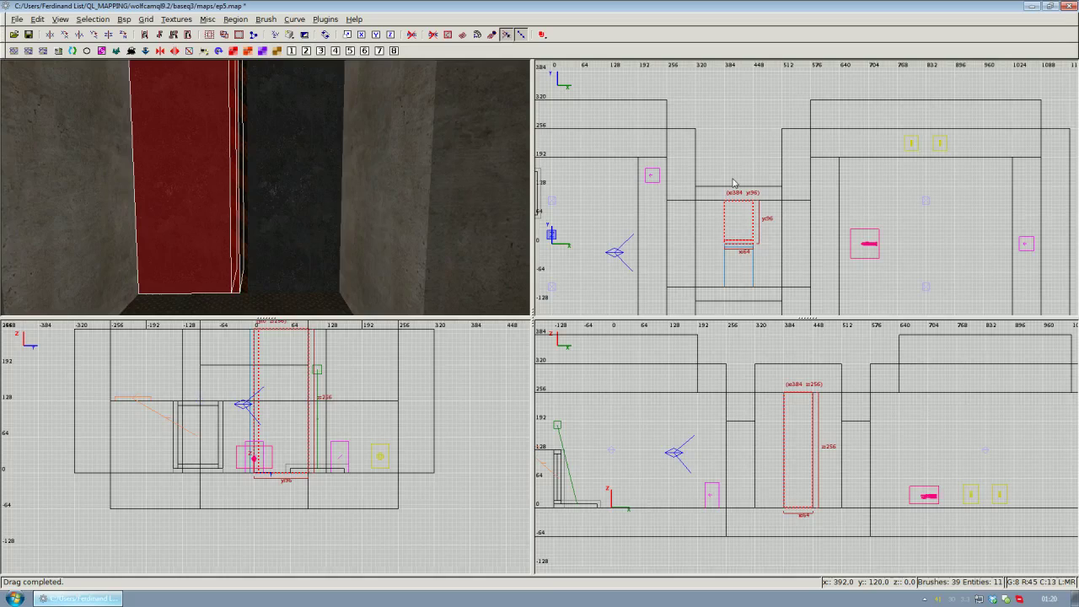
pyautogui.moveTo(734, 221); pyautogui.dragTo(736, 232, button='right')
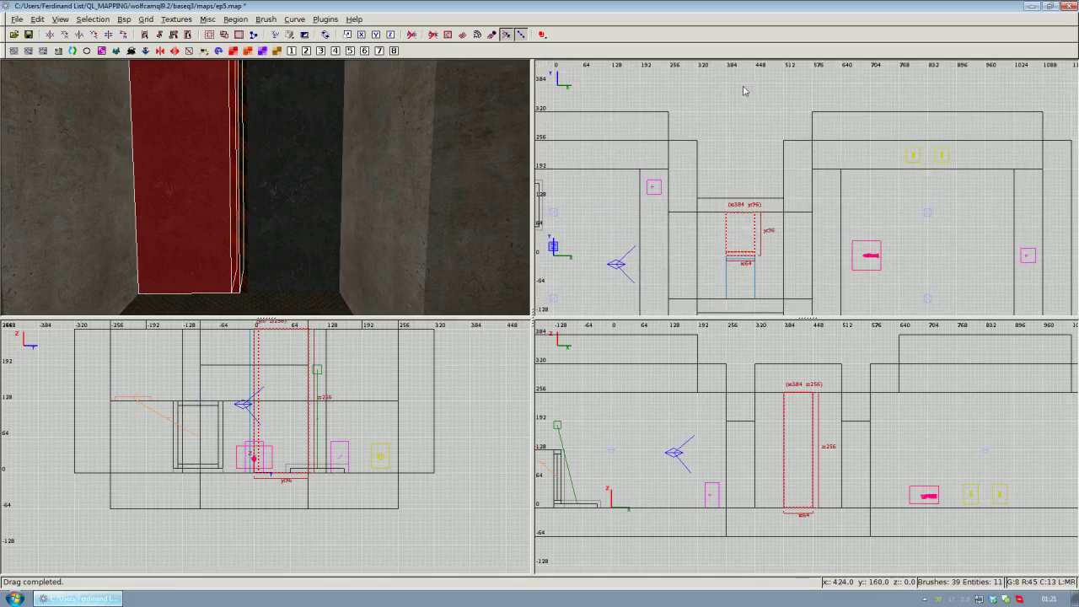
pyautogui.press('n')
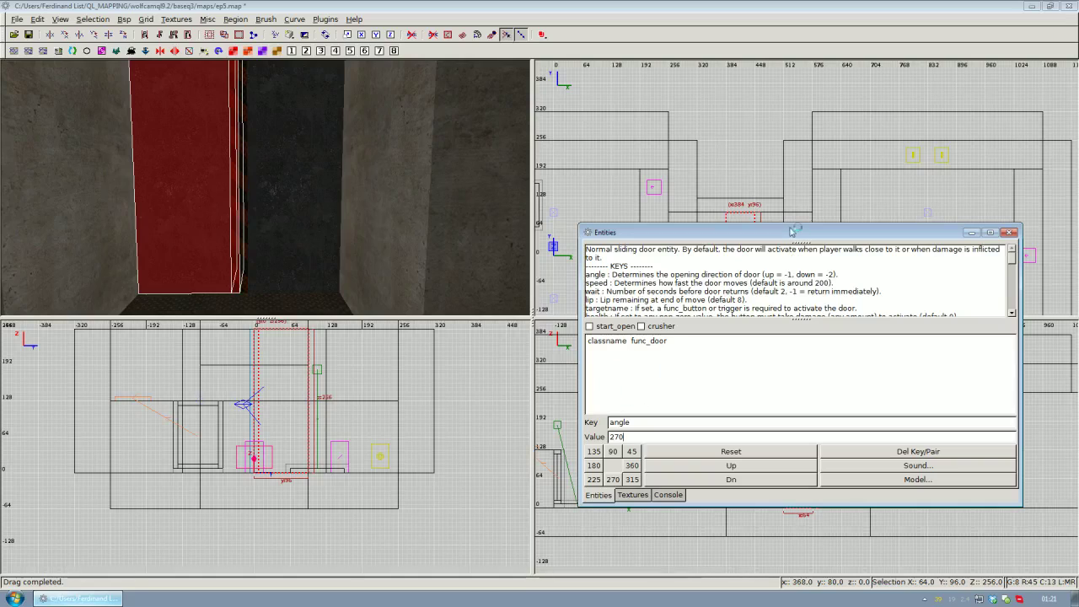
pyautogui.moveTo(791, 231); pyautogui.dragTo(287, 196)
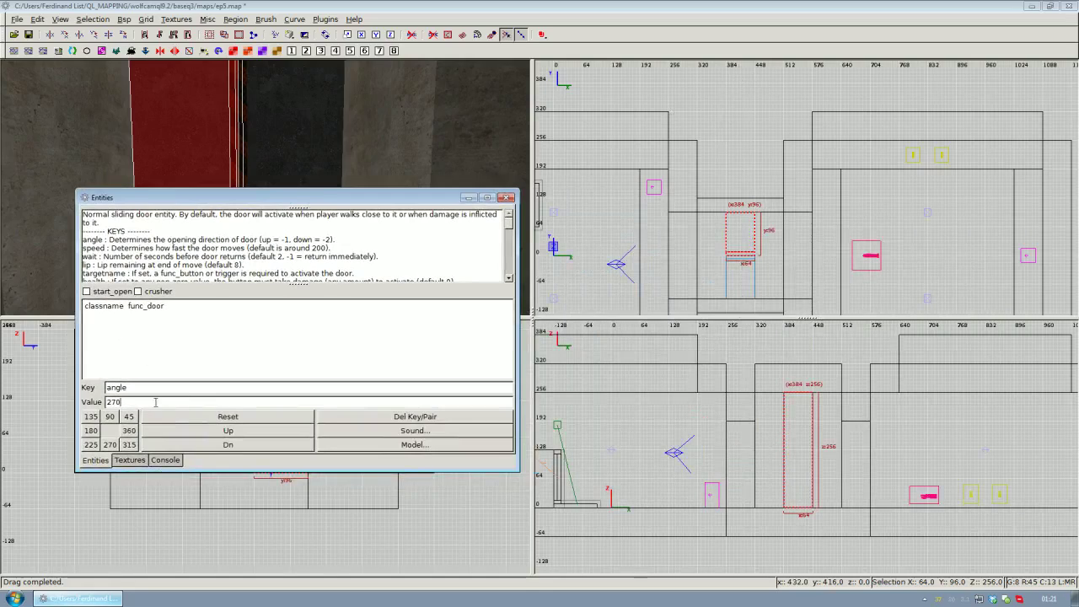
pyautogui.moveTo(155, 403); pyautogui.dragTo(82, 394)
pyautogui.write('90')
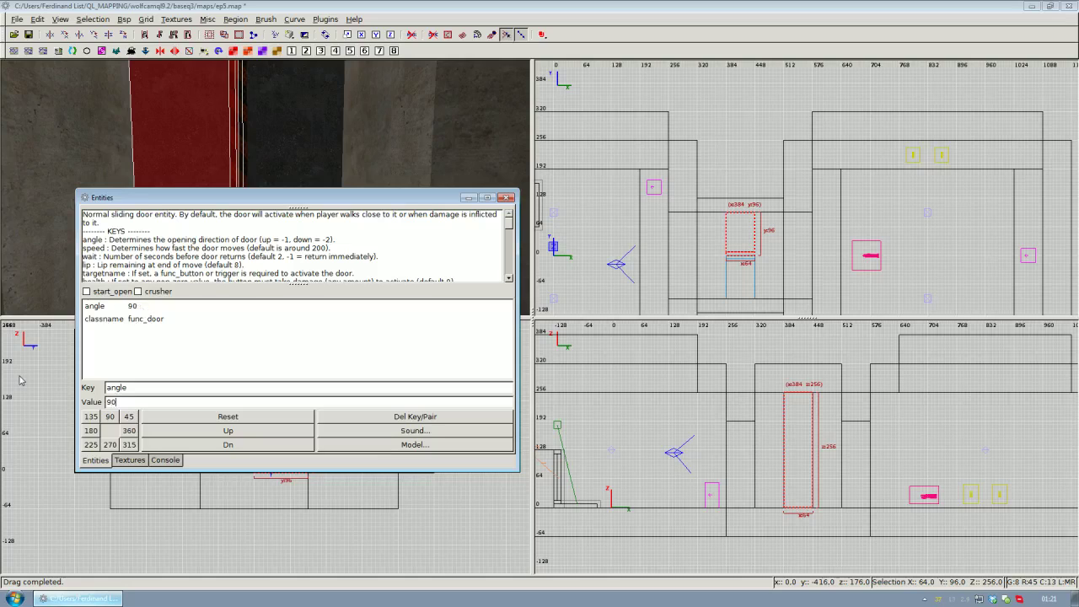
pyautogui.click(507, 198)
pyautogui.press('Escape')
# Examine the two-part door in the corridor from the adjoining room and from close up
pyautogui.rightClick(335, 186)
pyautogui.scroll(-2, 335, 186)
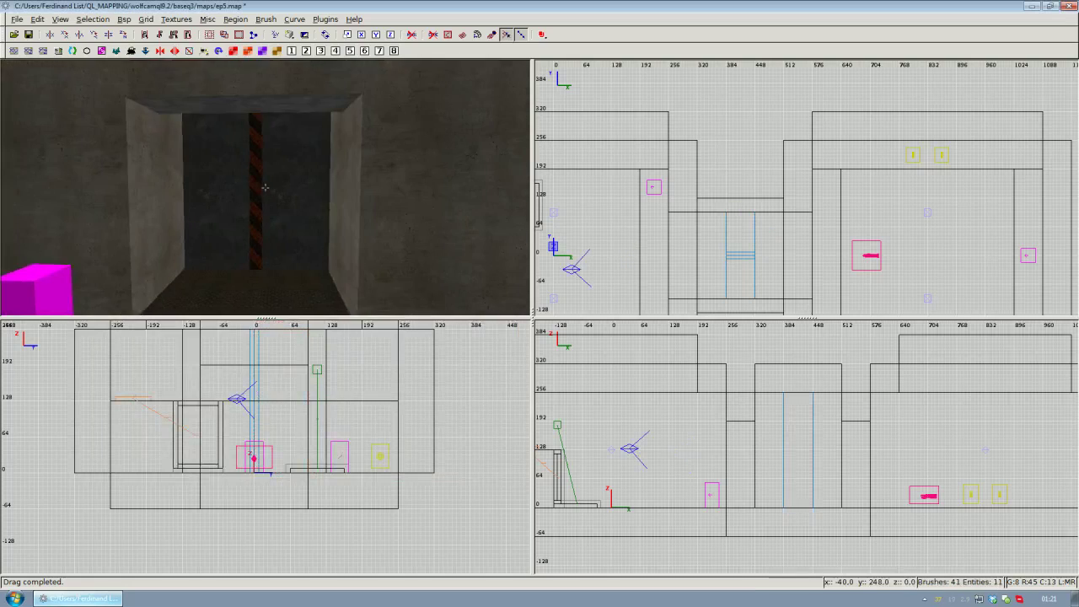
pyautogui.scroll(1, 335, 187)
pyautogui.rightClick(335, 187)
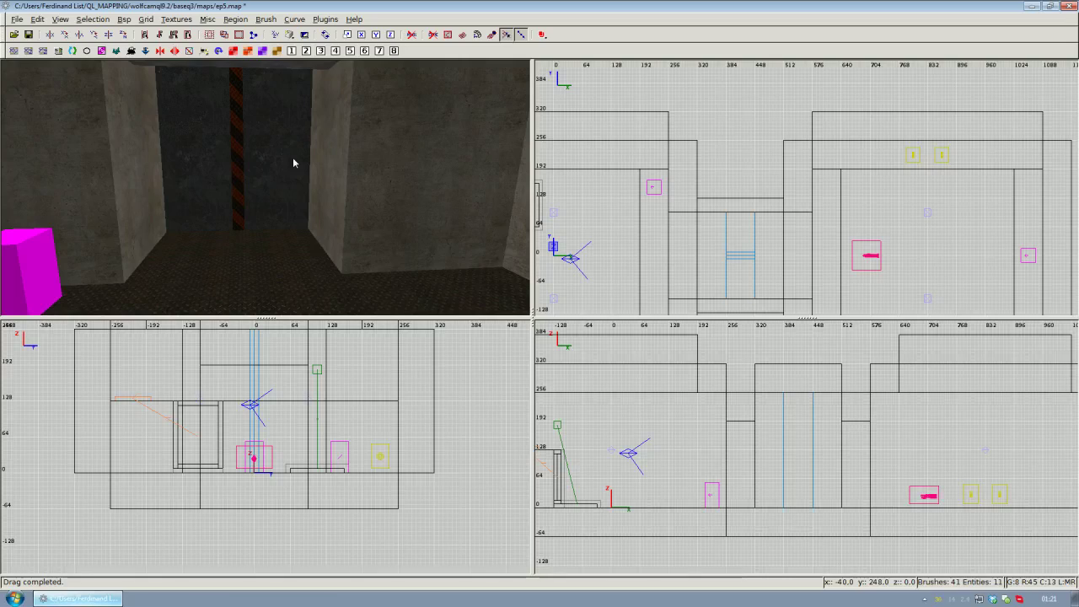
pyautogui.moveTo(294, 163); pyautogui.dragTo(253, 199, button='right')
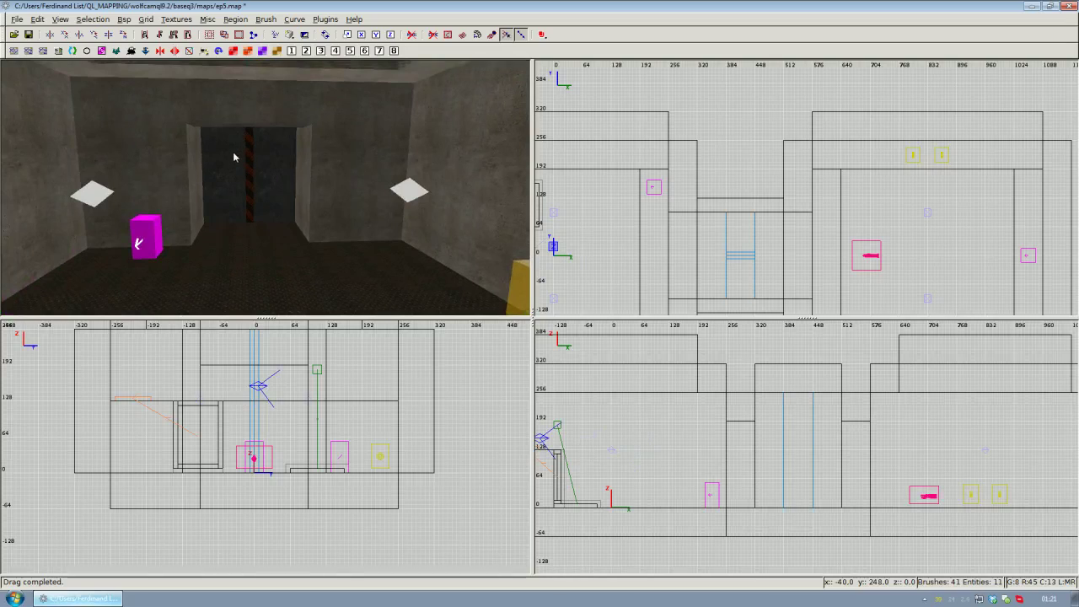
pyautogui.moveTo(287, 175)
pyautogui.mouseDown(button='right')
pyautogui.moveTo(277, 193)
pyautogui.moveTo(260, 188)
pyautogui.moveTo(282, 188)
pyautogui.mouseUp(button='right')
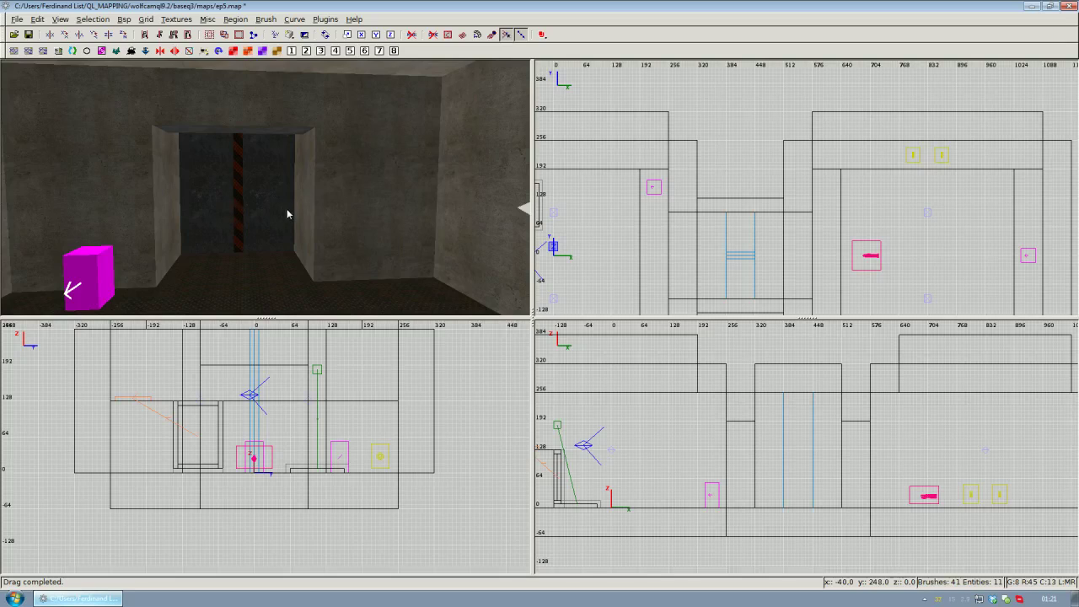
pyautogui.scroll(6, 285, 214)
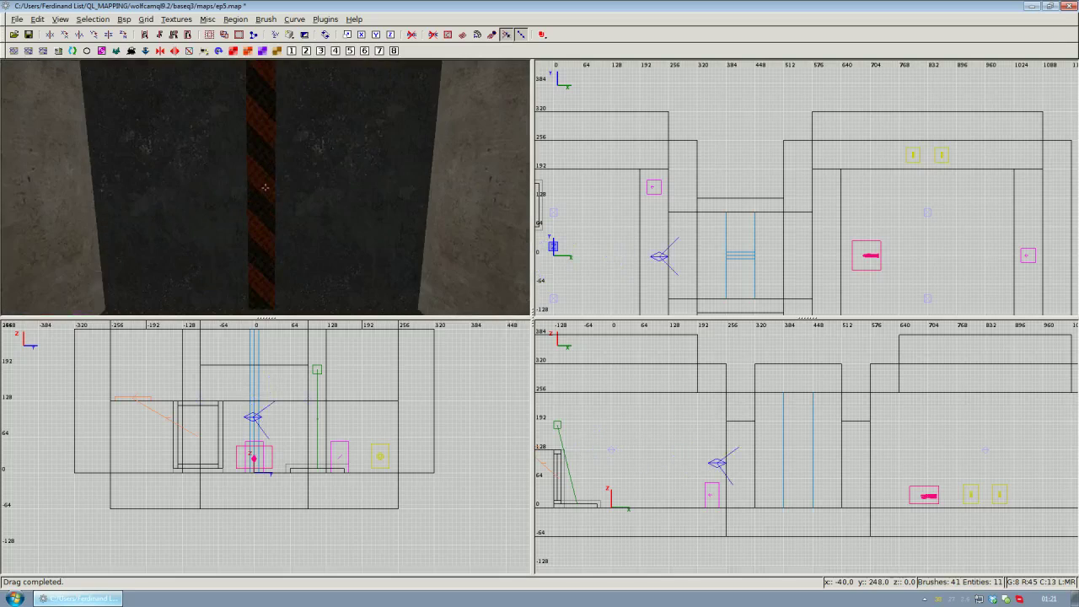
# Select all brushes of both door halves and assign them a team key with the value doors1
pyautogui.keyDown('shift'); pyautogui.click(251, 202); pyautogui.keyUp('shift')
pyautogui.keyDown('shift'); pyautogui.click(258, 208); pyautogui.keyUp('shift')
pyautogui.keyDown('shift'); pyautogui.click(266, 211); pyautogui.keyUp('shift')
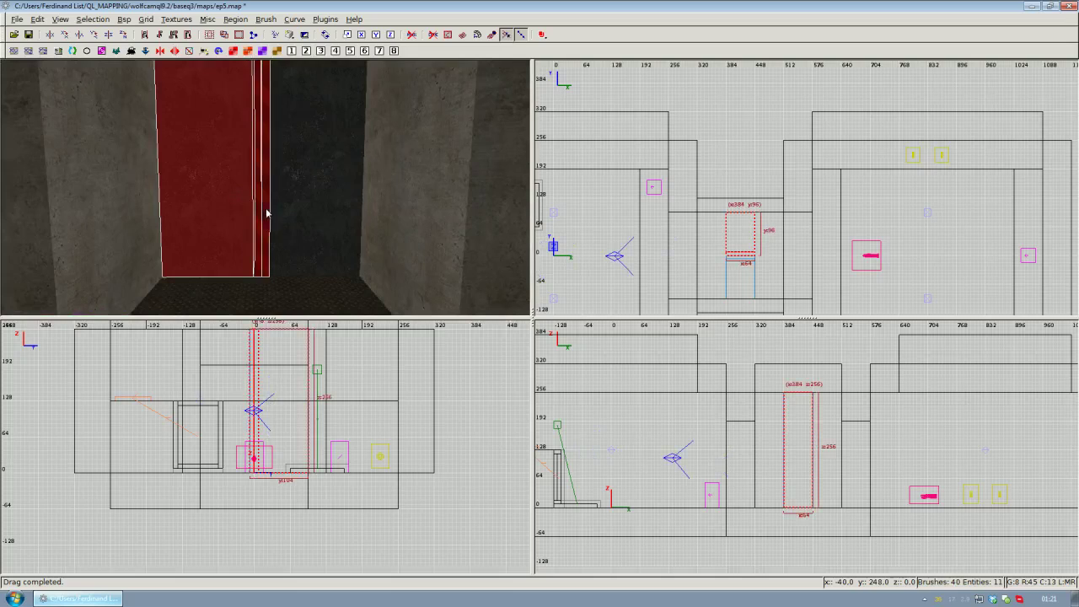
pyautogui.keyDown('shift'); pyautogui.click(287, 212); pyautogui.keyUp('shift')
pyautogui.rightClick(287, 212)
pyautogui.scroll(-1, 286, 211)
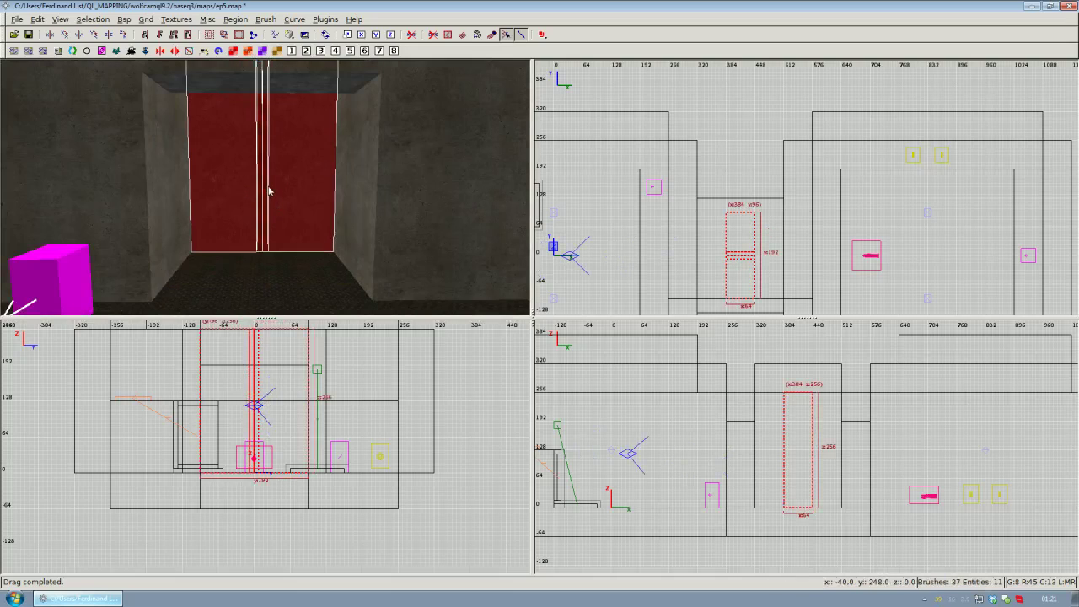
pyautogui.press('n')
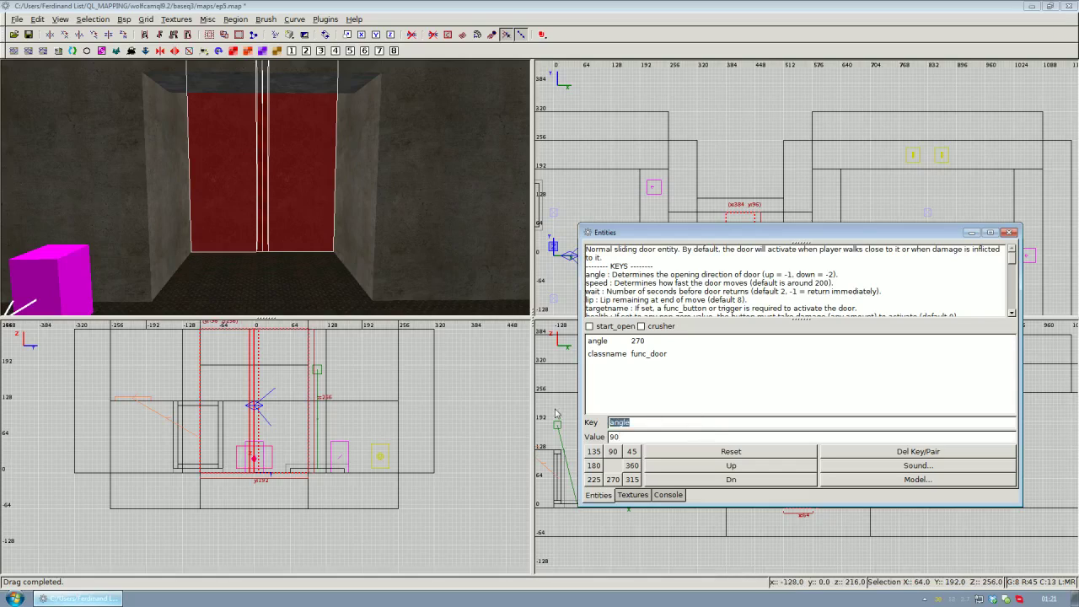
pyautogui.write('team')
pyautogui.press('Tab')
pyautogui.write('doo')
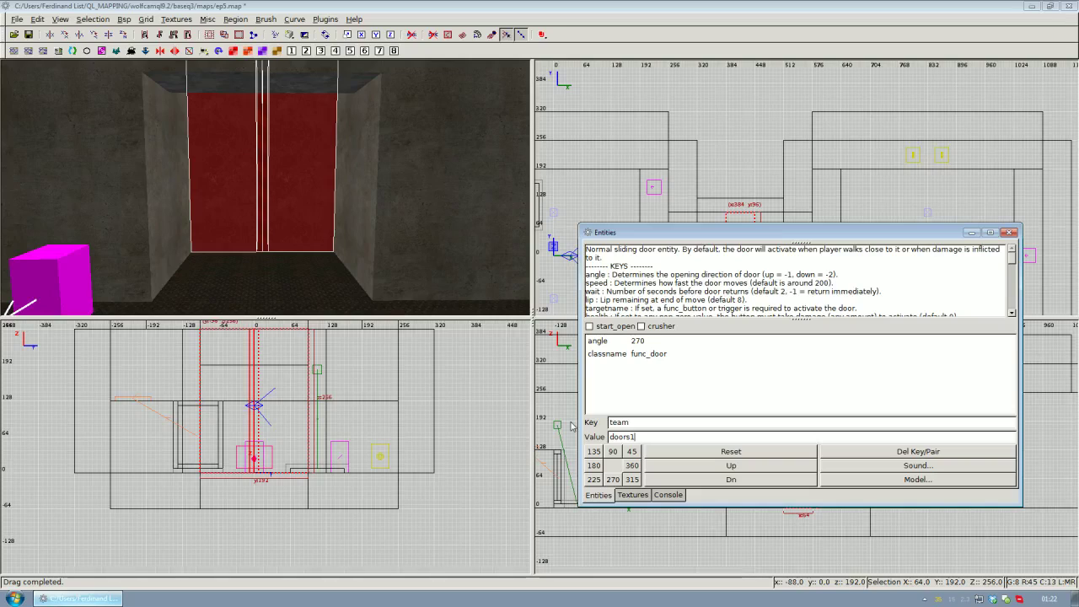
pyautogui.press('Return')
pyautogui.click(1009, 232)
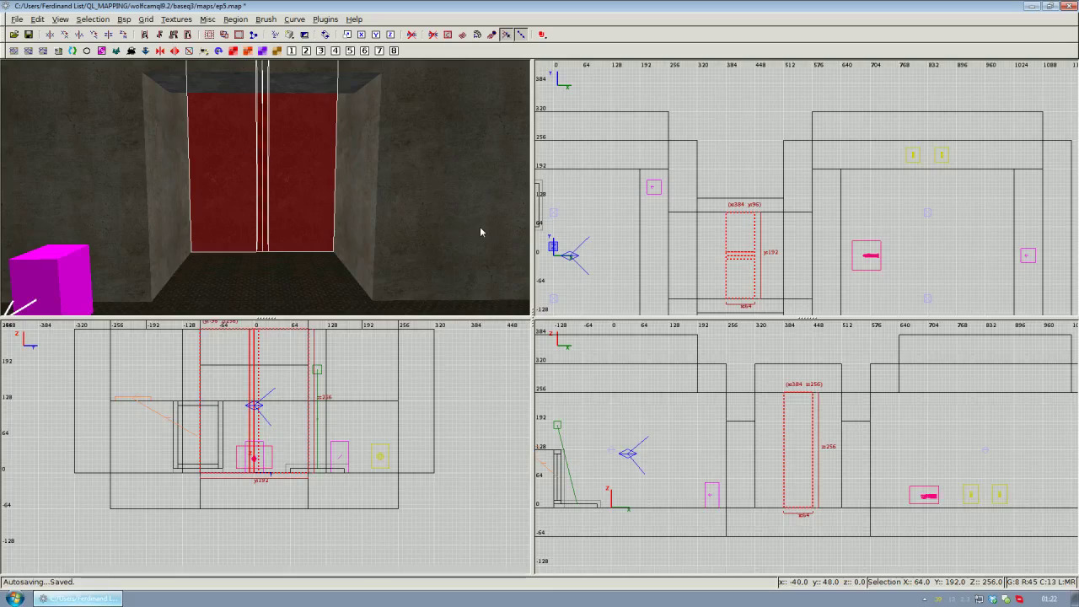
# Check the description of the door's speed key and set speed to 500 for both door halves
pyautogui.press('n')
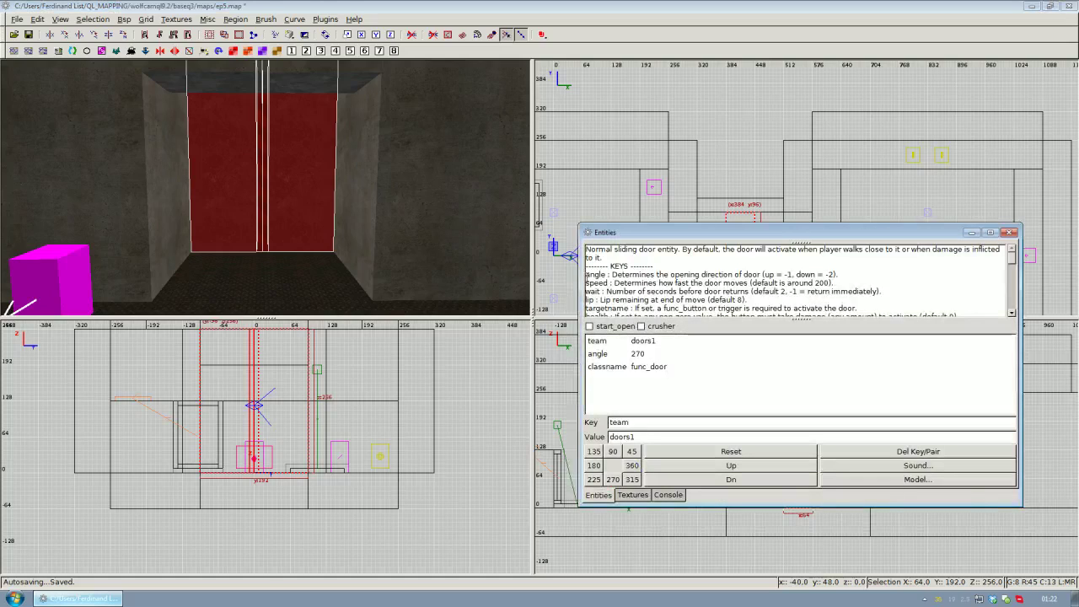
pyautogui.moveTo(585, 284); pyautogui.dragTo(608, 283)
pyautogui.doubleClick(614, 283)
pyautogui.click(633, 284)
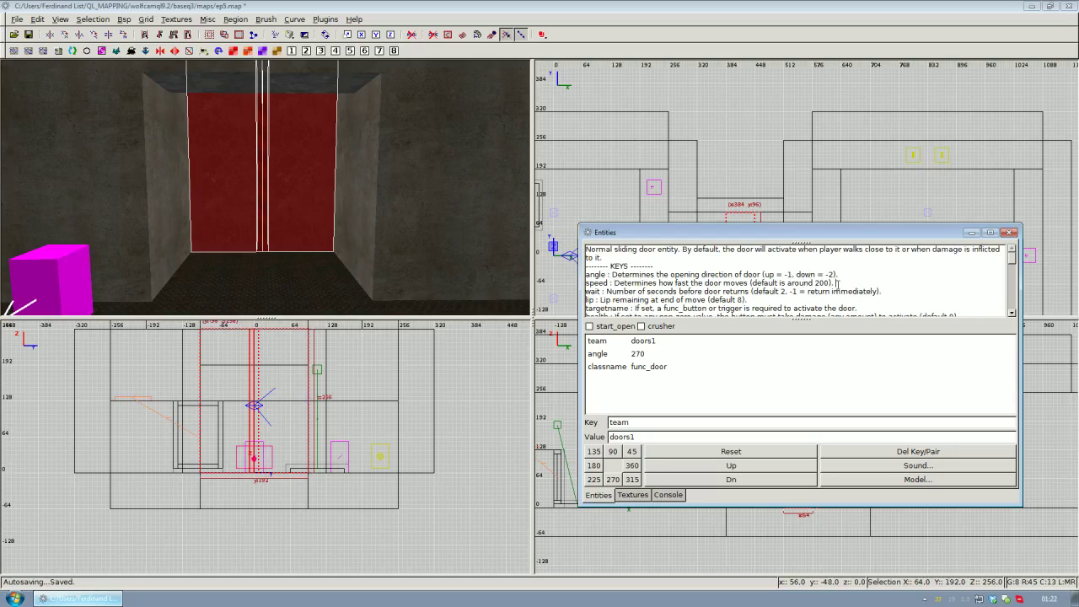
pyautogui.moveTo(830, 283); pyautogui.dragTo(815, 283)
pyautogui.click(821, 283)
pyautogui.moveTo(640, 423); pyautogui.dragTo(540, 402)
pyautogui.write('sp')
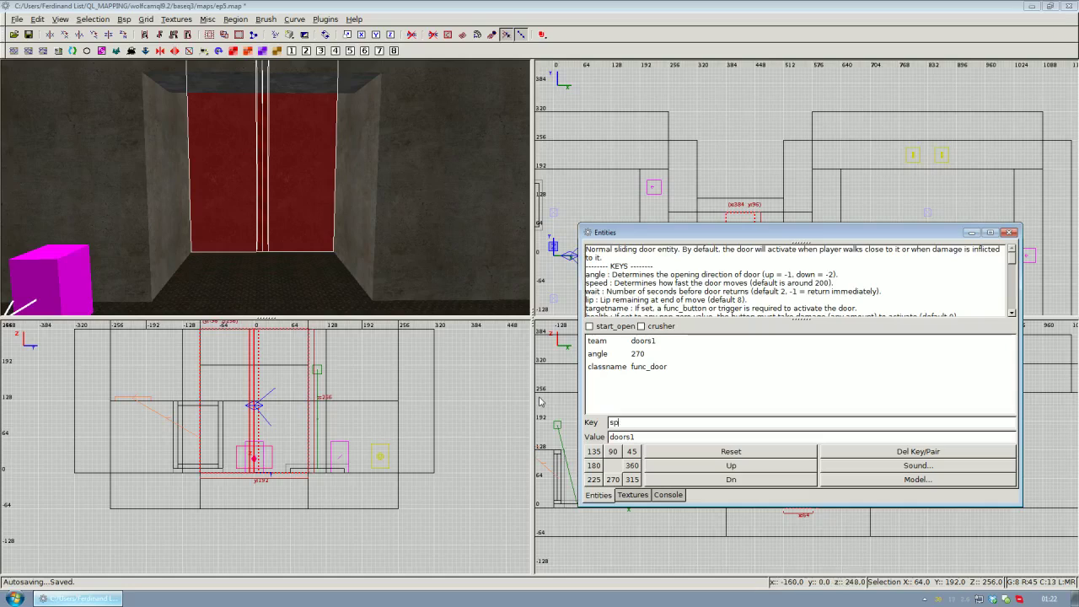
pyautogui.write('oeed')
pyautogui.press('Return')
pyautogui.write('500')
pyautogui.press('Return')
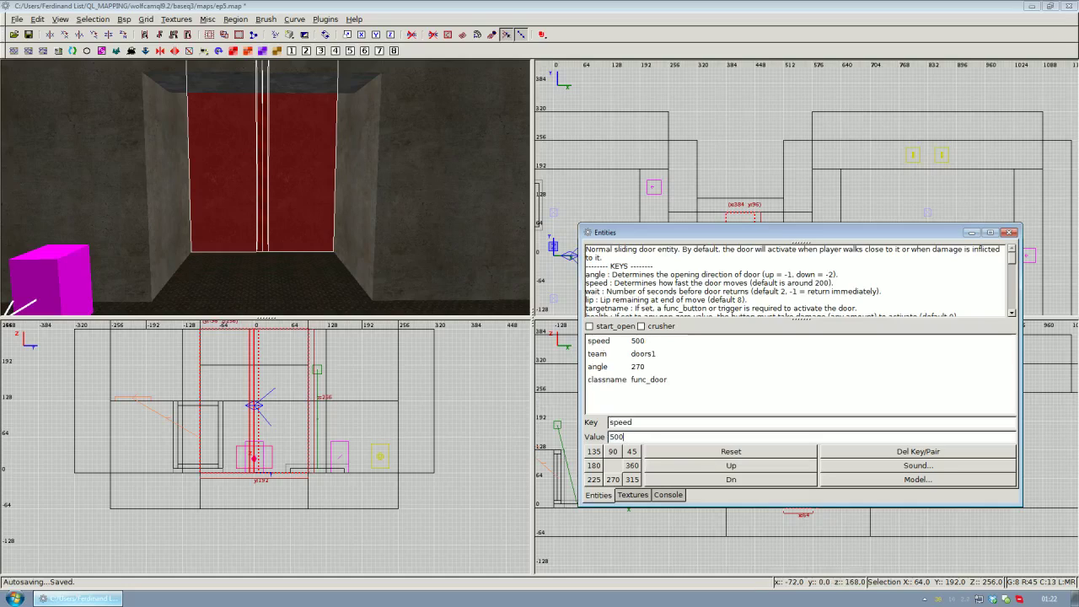
pyautogui.click(1009, 233)
pyautogui.press('Escape')
# Save ep5.map and compile it with the Q3Map2 (test) BSP -meta, -vis, -light -fast -filter preset
pyautogui.scroll(-3, 299, 220)
pyautogui.rightClick(266, 189)
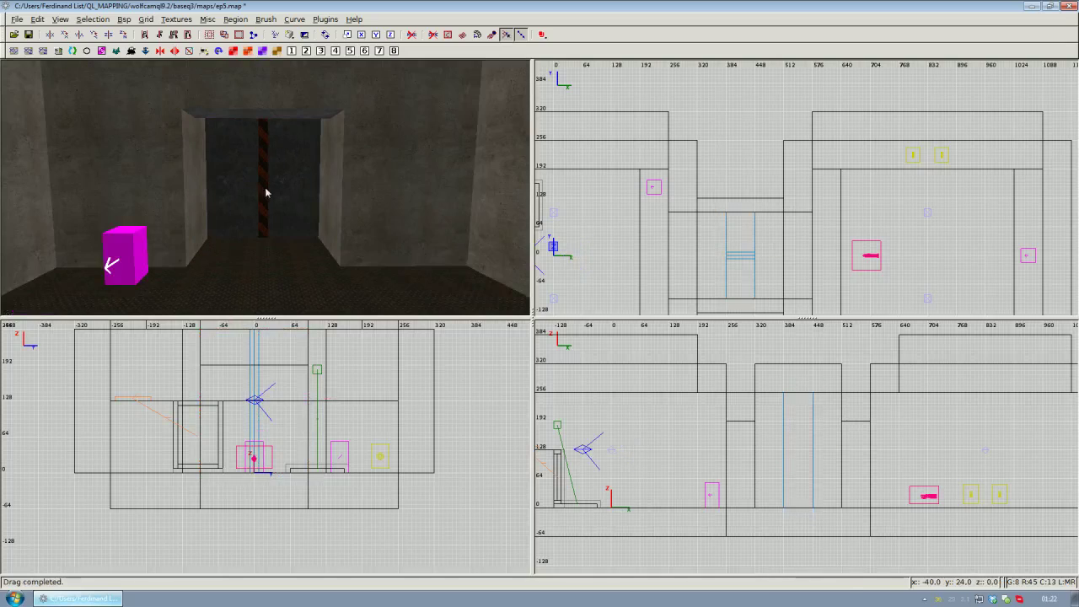
pyautogui.hotkey('ctrl', 's')
pyautogui.rightClick(277, 188)
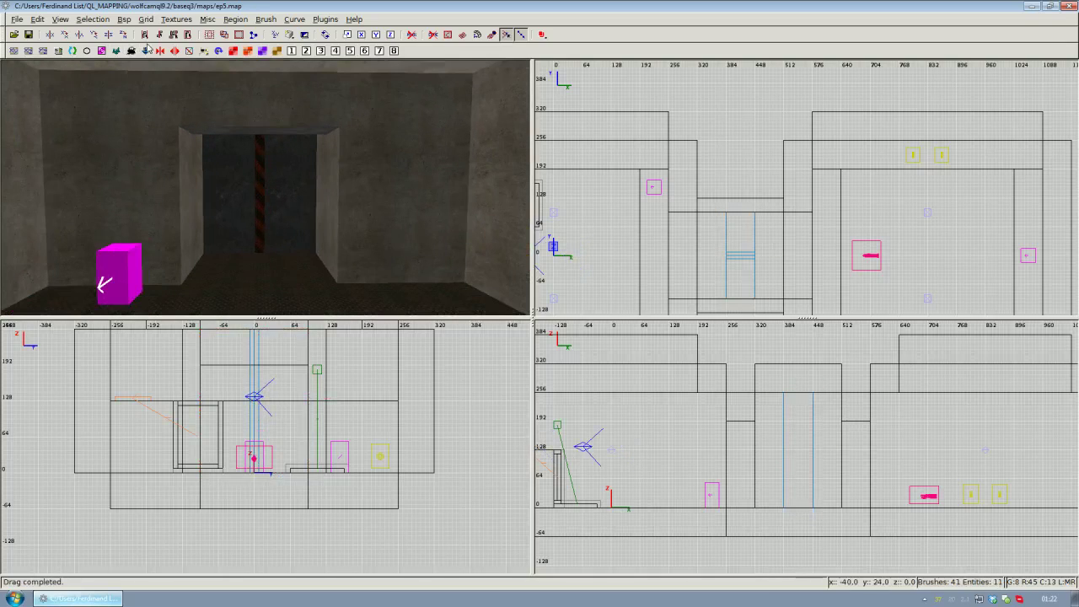
pyautogui.click(124, 19)
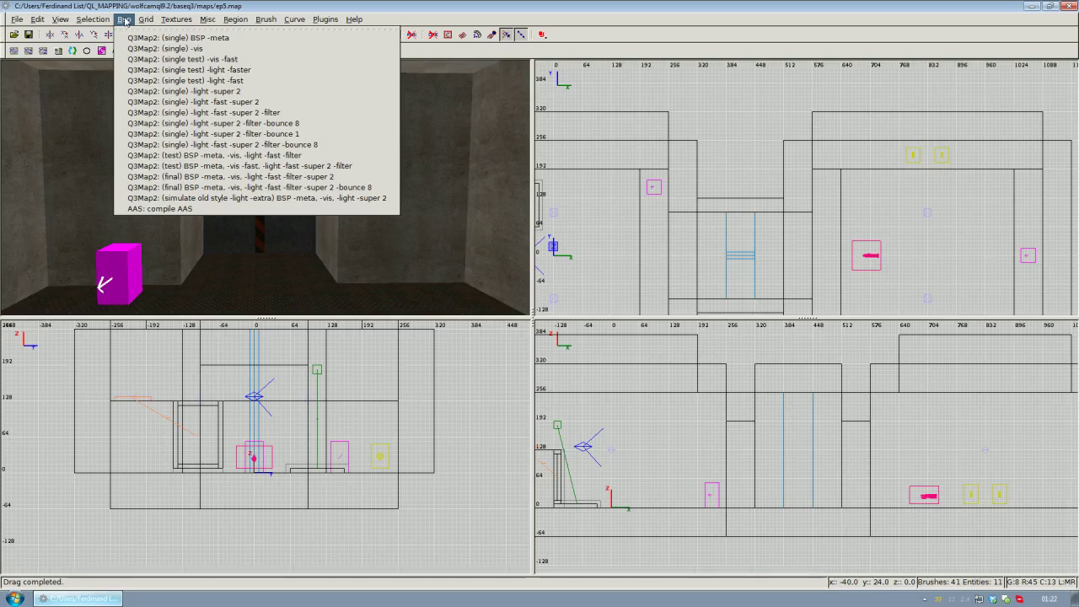
pyautogui.click(250, 156)
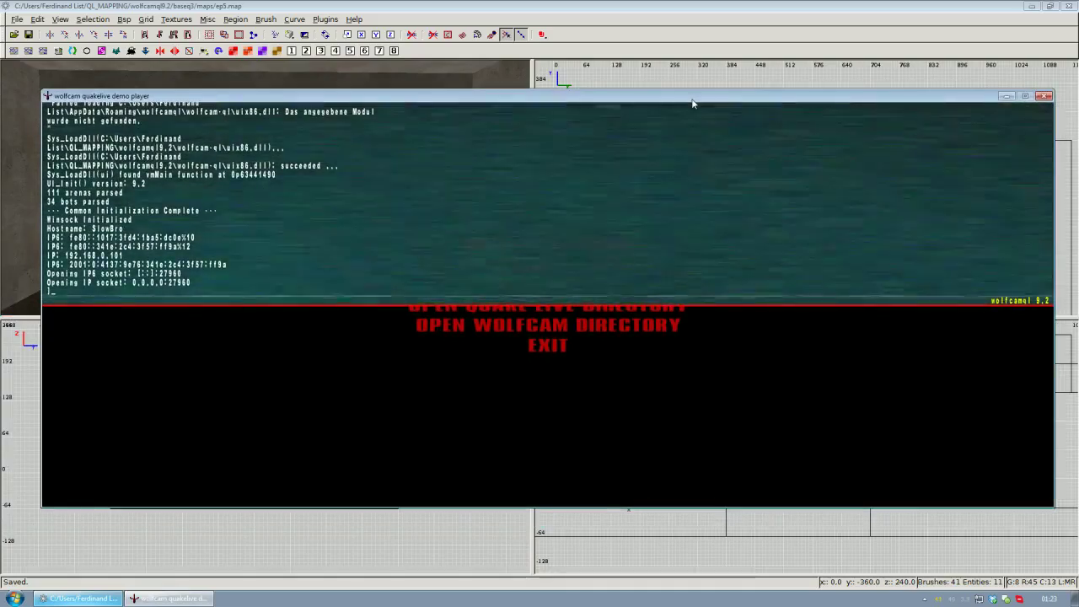
# Load the compiled ep5 map from the wolfcam console with the command map ep5
pyautogui.write('map ep5')
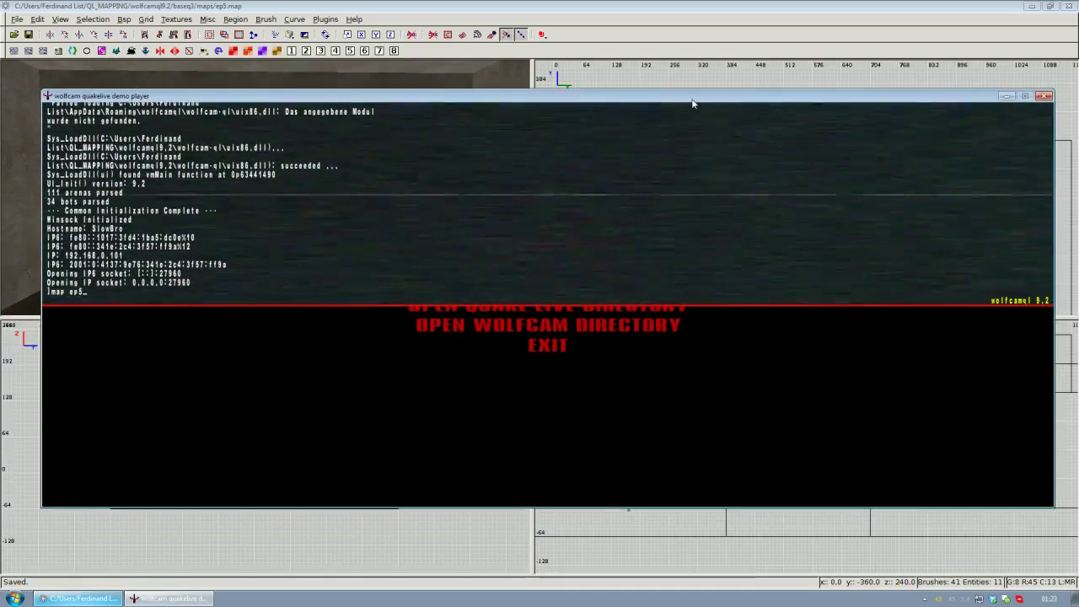
pyautogui.press('Tab')
pyautogui.press('Return')
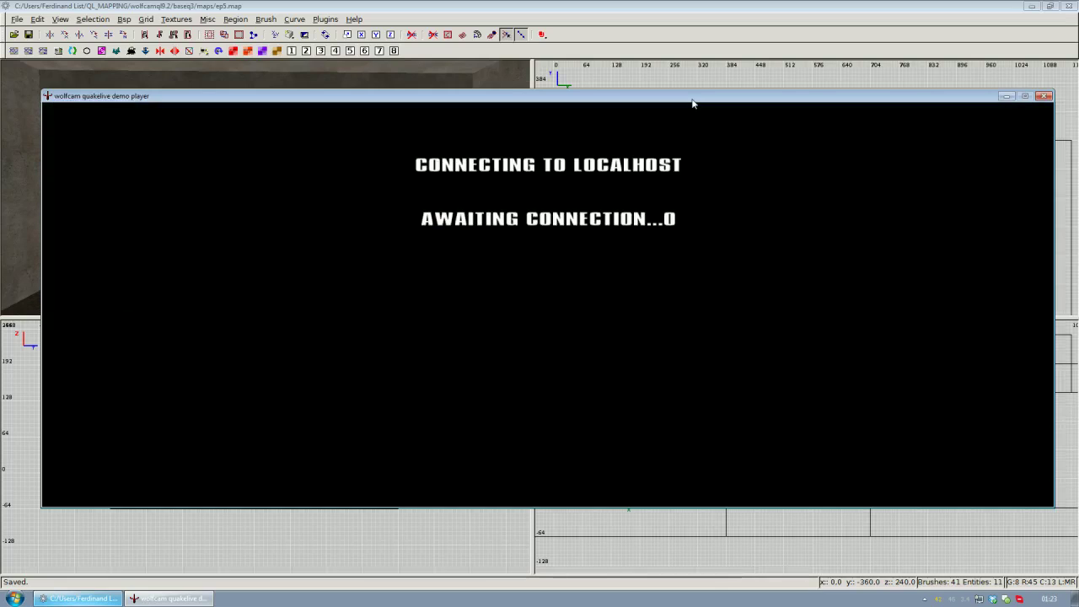